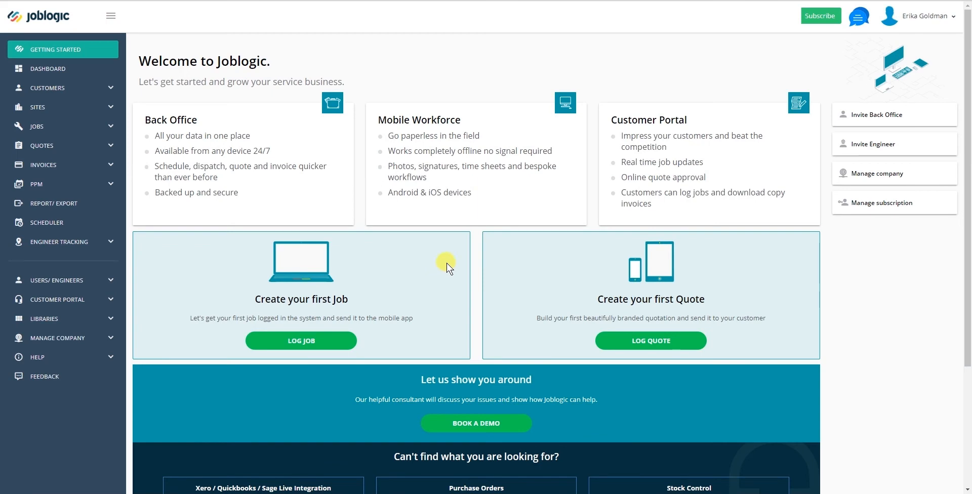
Step: Start logging a new job and add Pizza Hut, Strand, London, United Kingdom as a Commercial customer
left_click(38, 126)
left_click(44, 145)
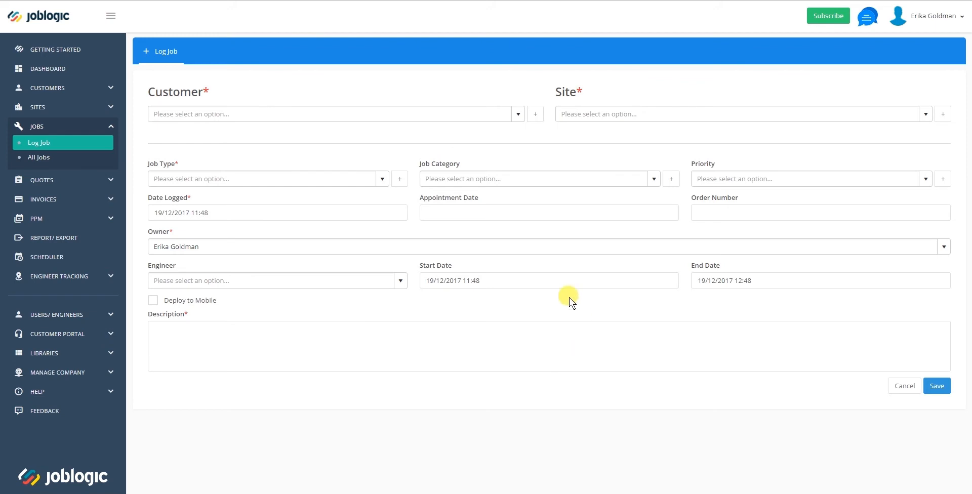
left_click(535, 114)
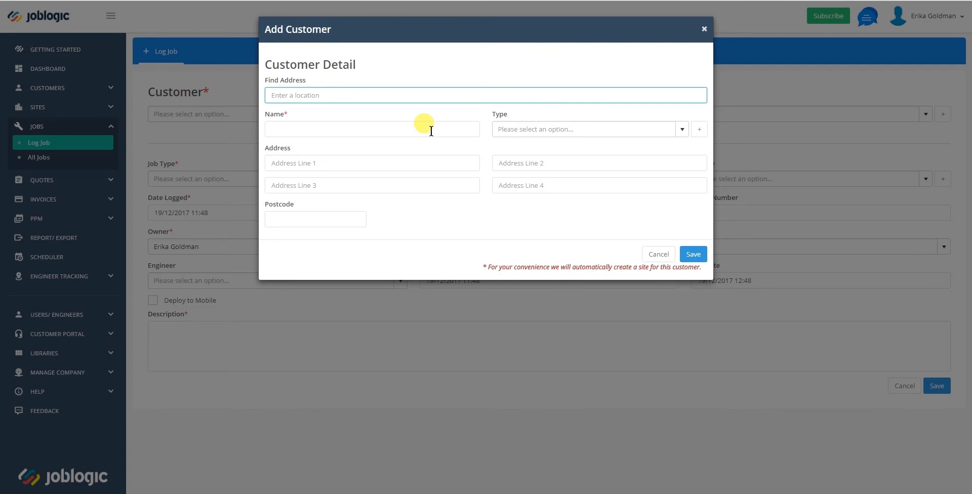
type("Pizza ")
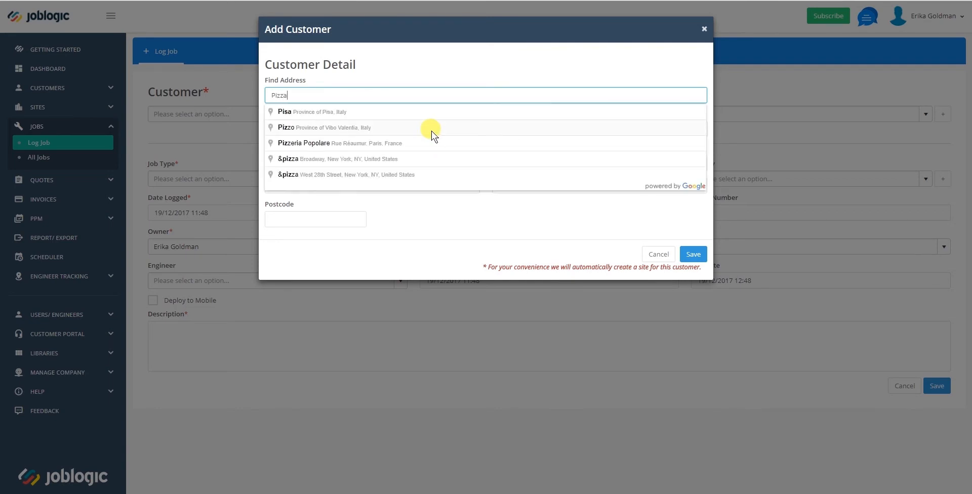
type("Hut")
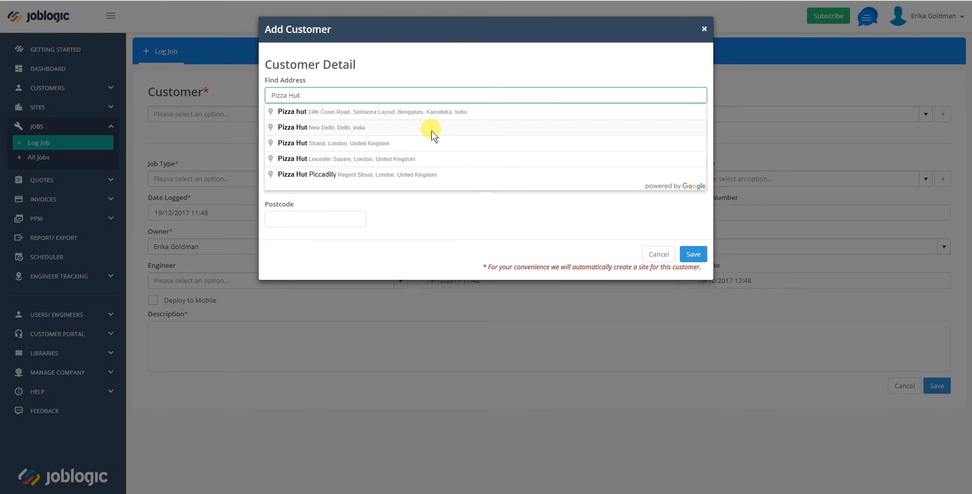
left_click(389, 143)
left_click(682, 130)
left_click(498, 120)
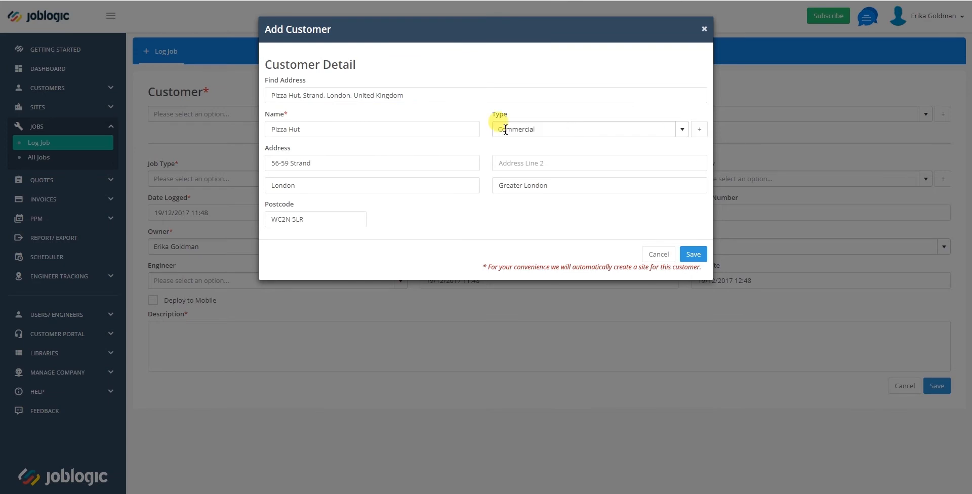
left_click(693, 253)
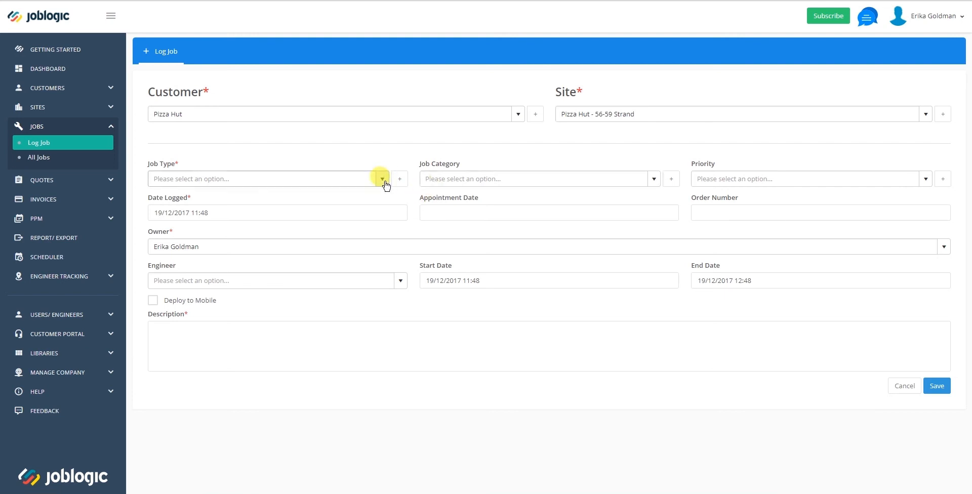
Step: Create a new job type called Callout for the job and save it
left_click(280, 184)
type("Callout")
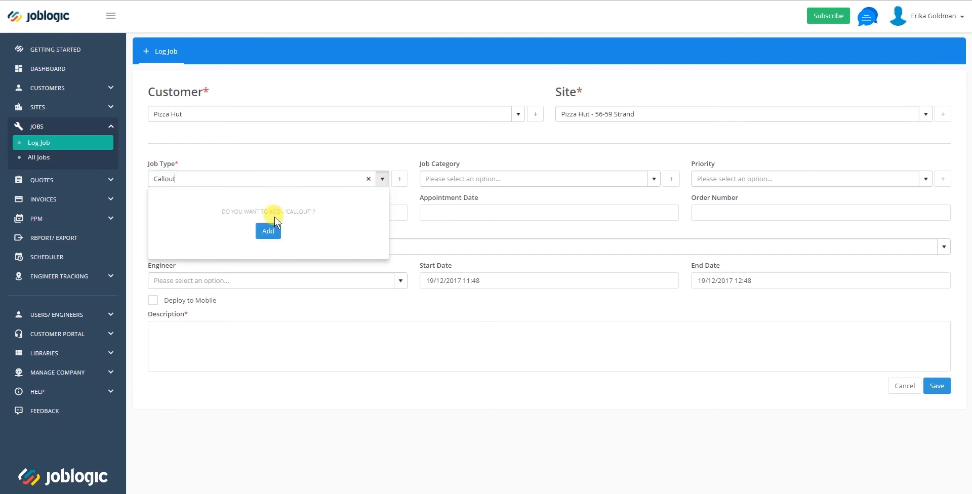
left_click(270, 230)
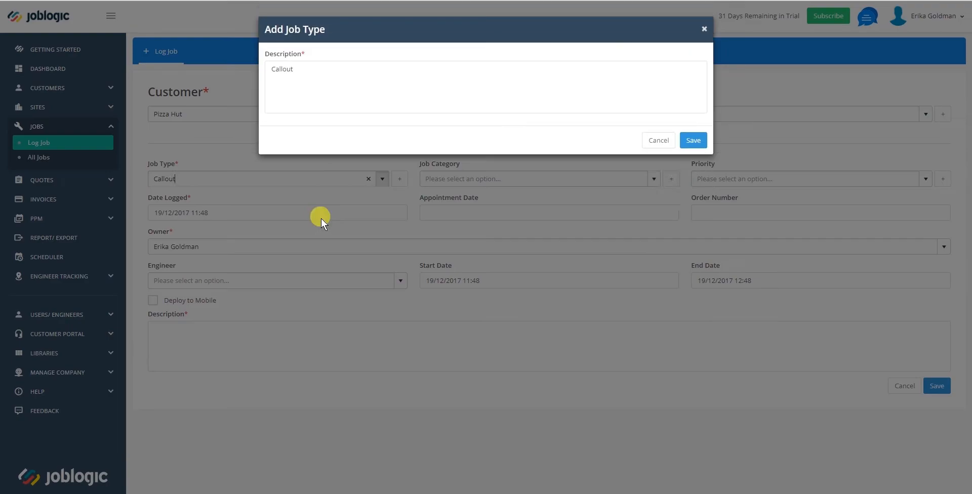
left_click(693, 140)
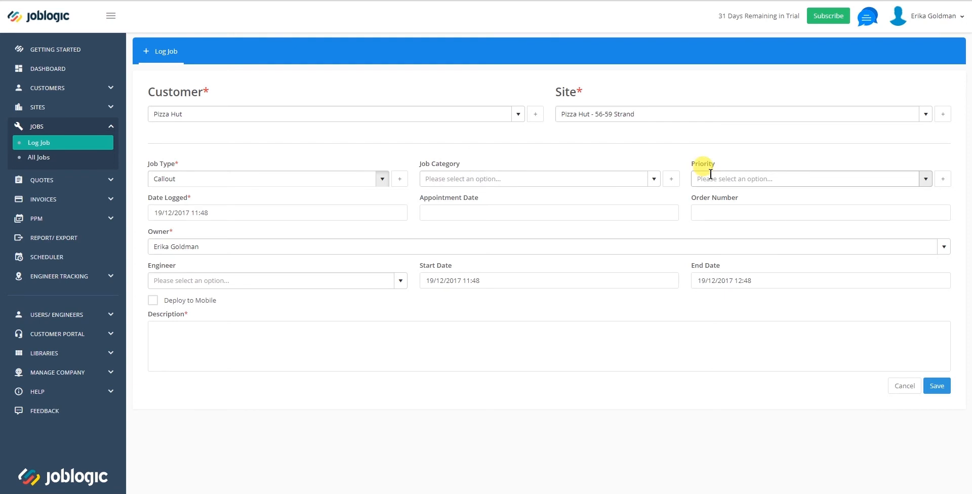
Step: Add a new priority described as Emergency Response to the job and save it
left_click(942, 180)
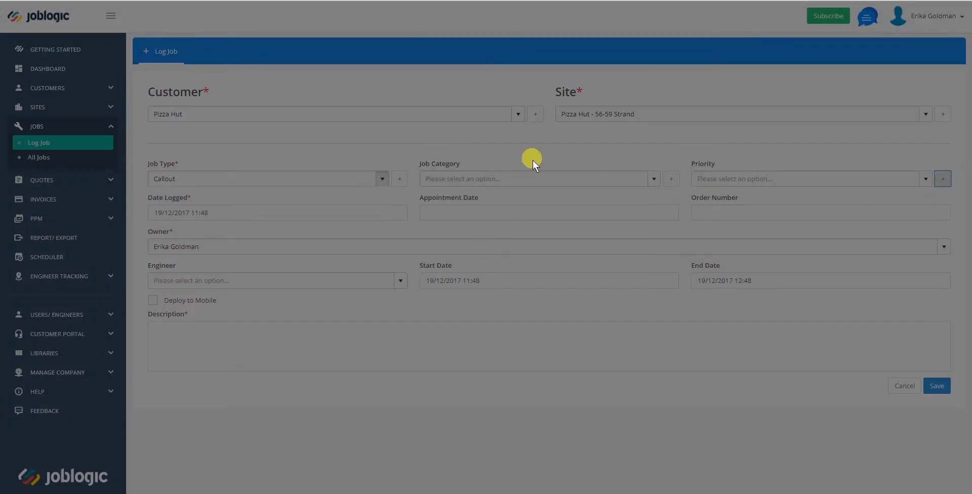
left_click(336, 72)
type("Emergency ")
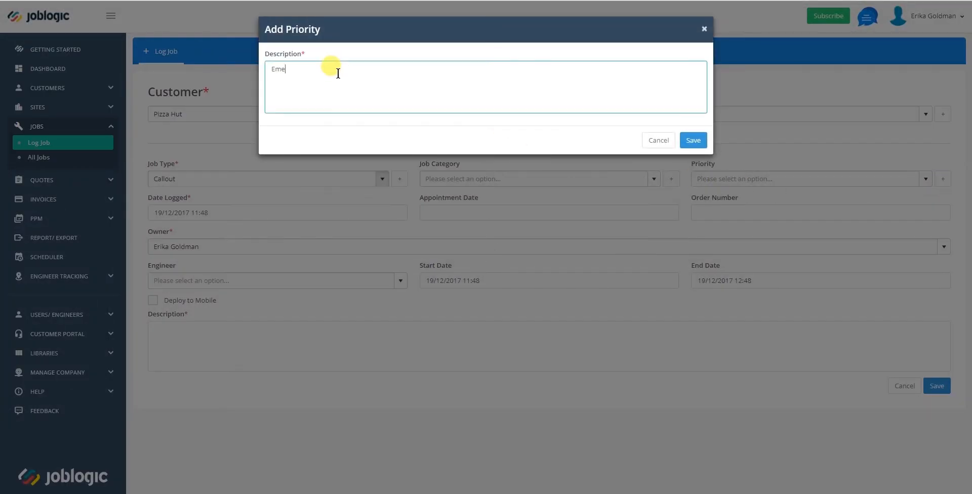
type("Response")
left_click(692, 143)
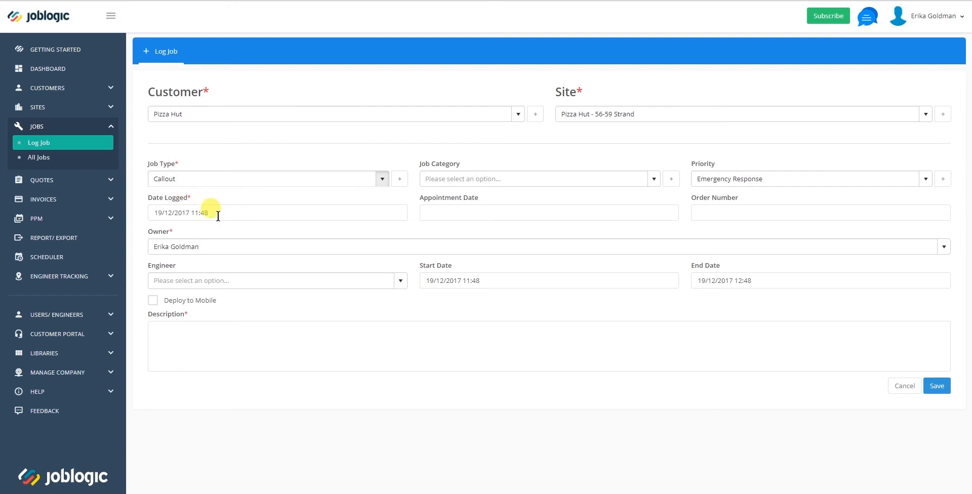
Step: Set the appointment date to 19/12/2017 13:00 and enter the customer's order number
left_click(461, 213)
left_click(483, 338)
left_click(442, 297)
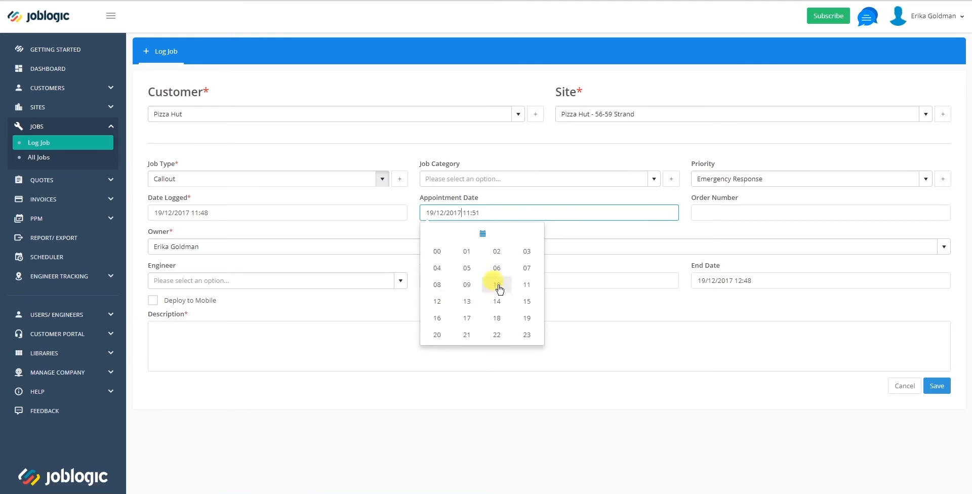
left_click(458, 303)
left_click(519, 298)
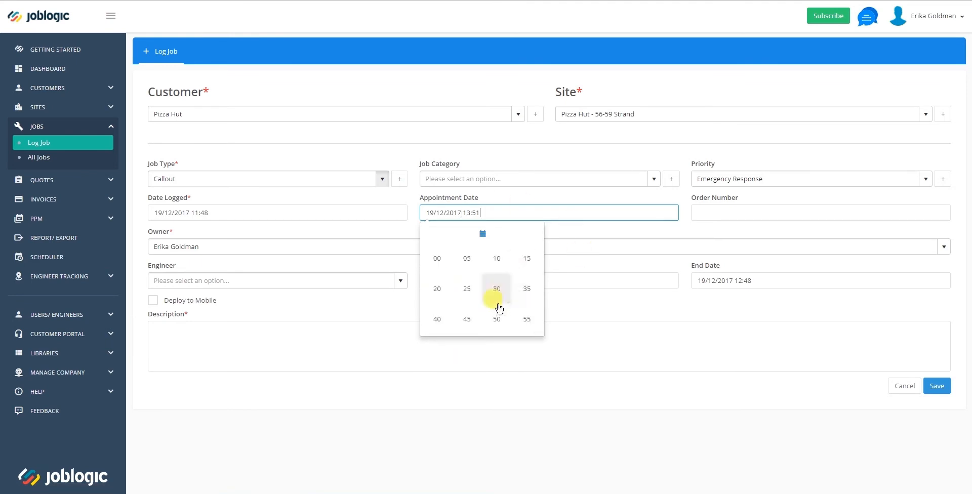
left_click(444, 256)
left_click(699, 216)
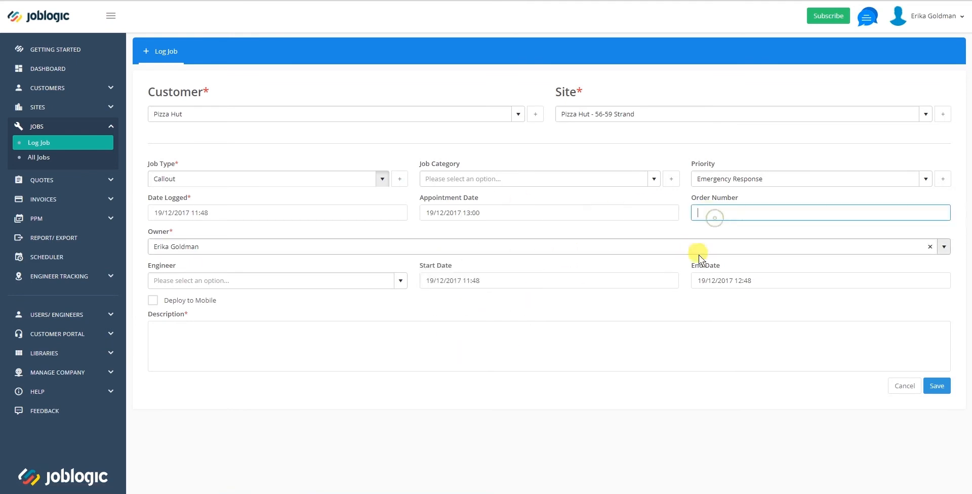
type("79862635")
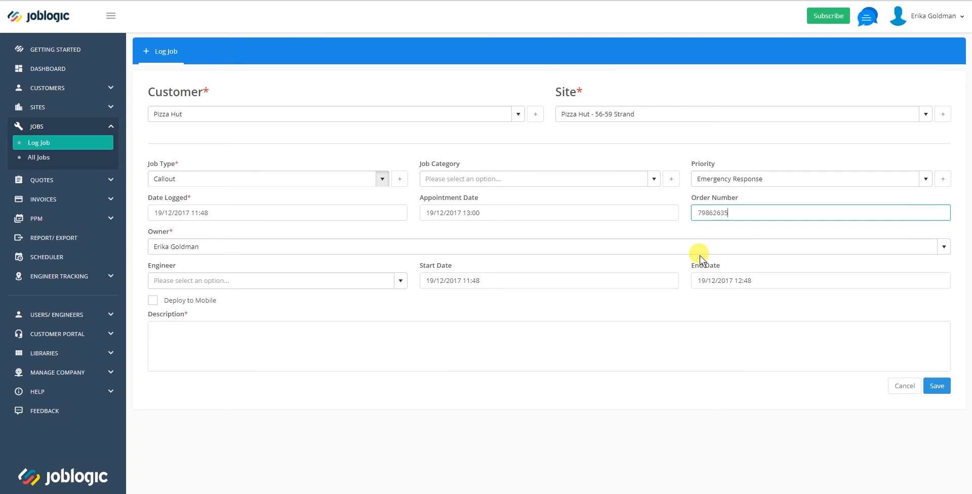
key("Tab")
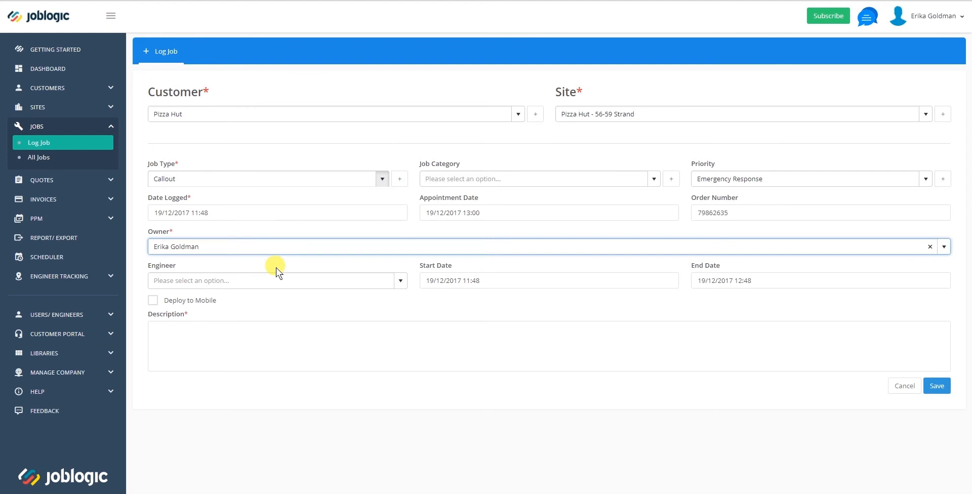
Step: Assign the available engineer to the job and set the visit's start date to 19/12/2017 13:00
left_click(401, 281)
left_click(398, 291)
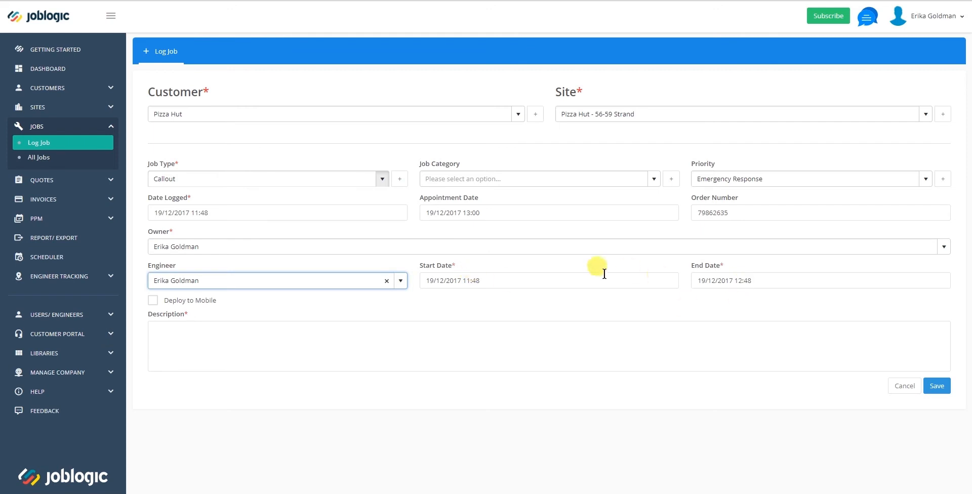
left_click(517, 284)
left_click(483, 406)
left_click(445, 368)
left_click(468, 370)
Step: Describe the job as "No heating or hot water", enable Deploy to Mobile and save the job
left_click(277, 369)
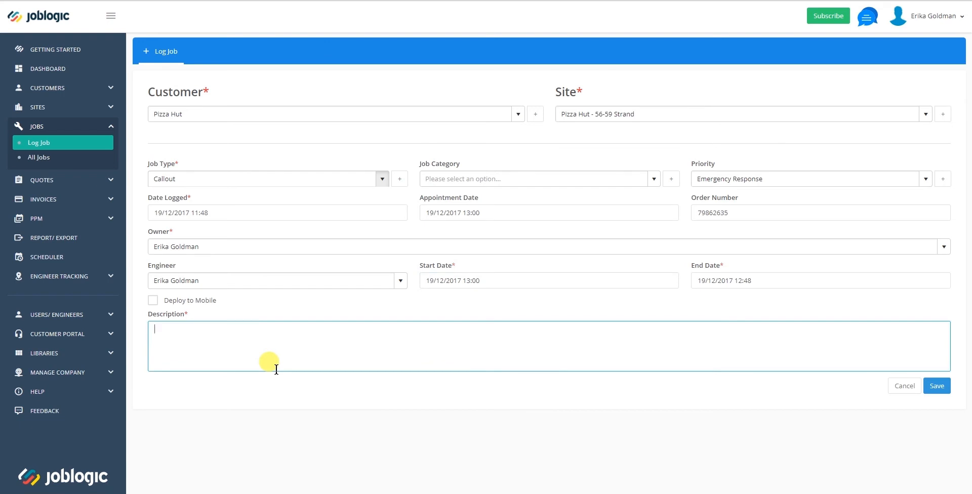
type("No heating or hot water")
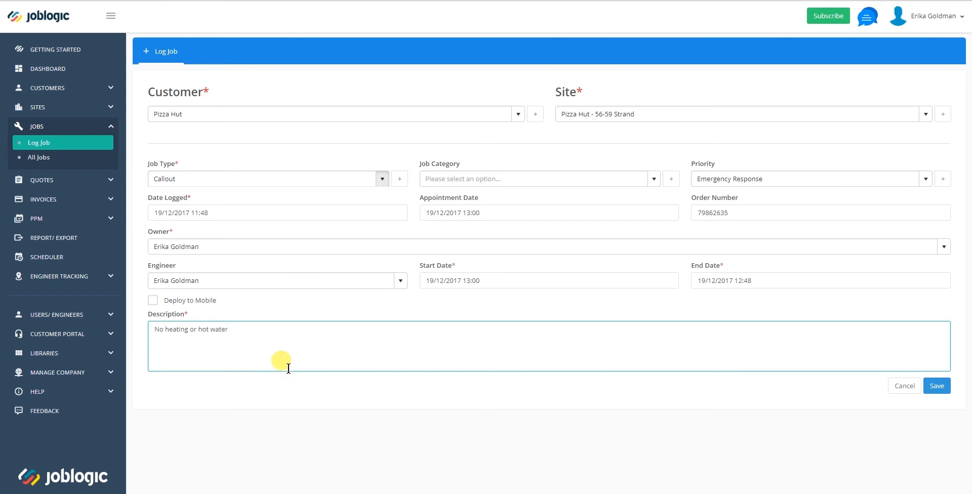
left_click(153, 300)
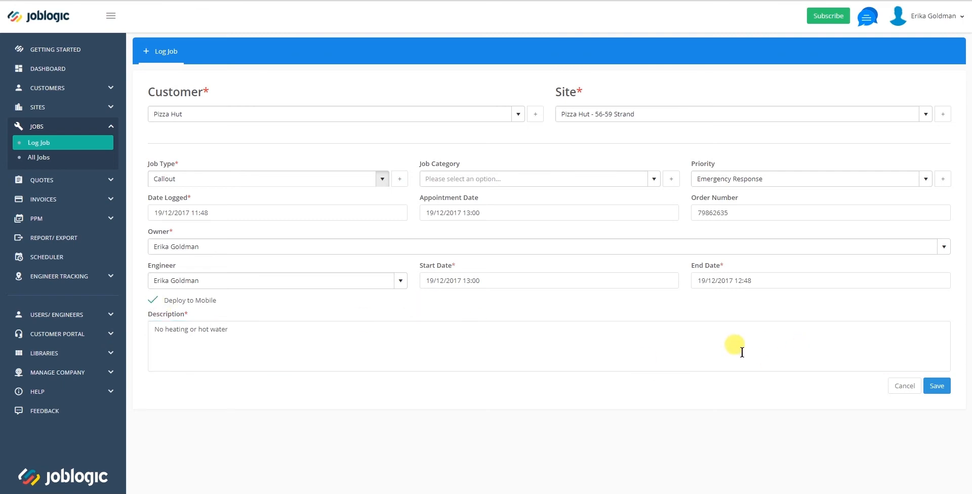
left_click(943, 387)
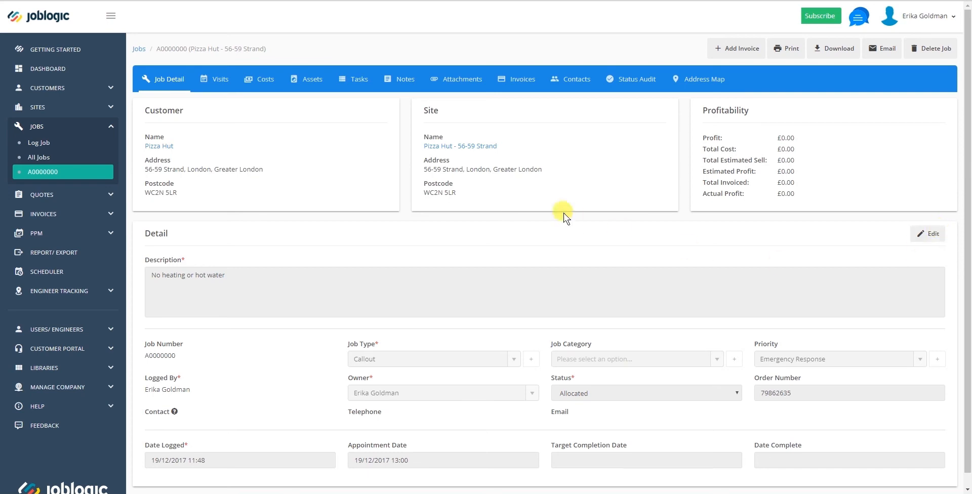
Step: Review the saved job's engineer visits, costs, assets and tasks
left_click(214, 79)
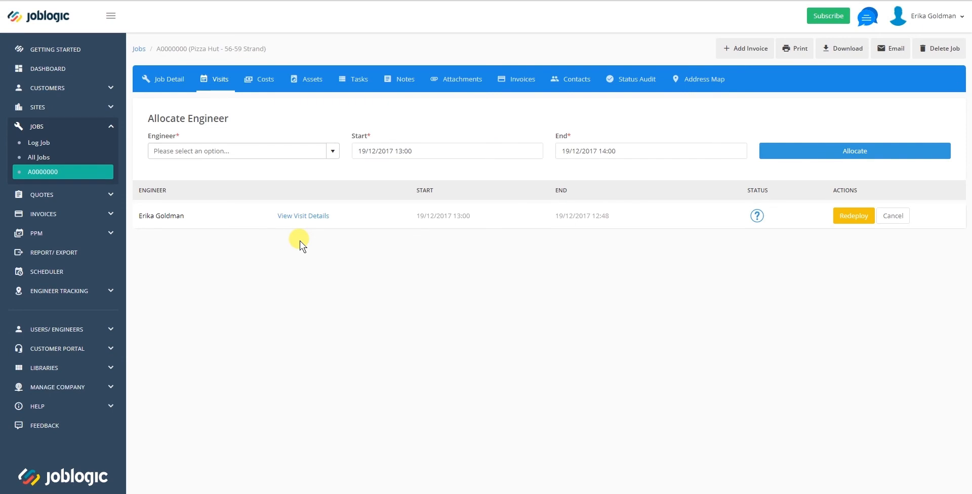
left_click(260, 77)
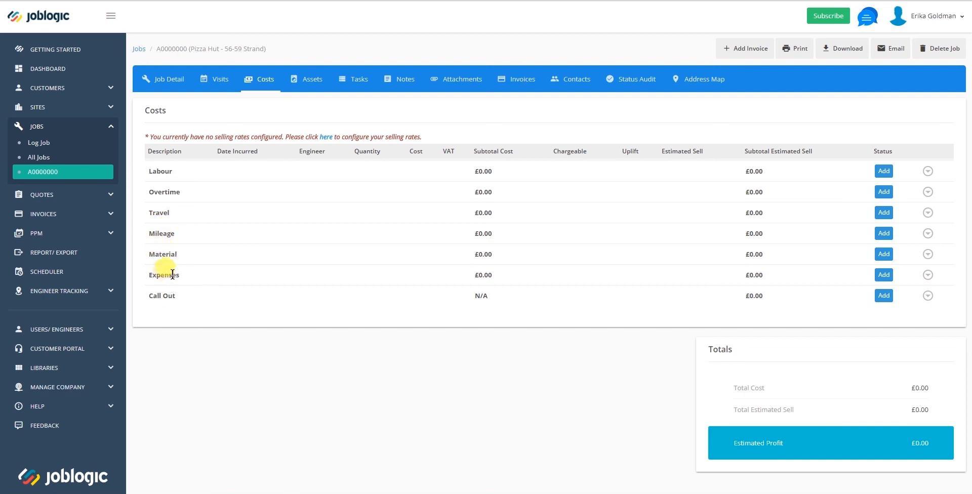
left_click(303, 83)
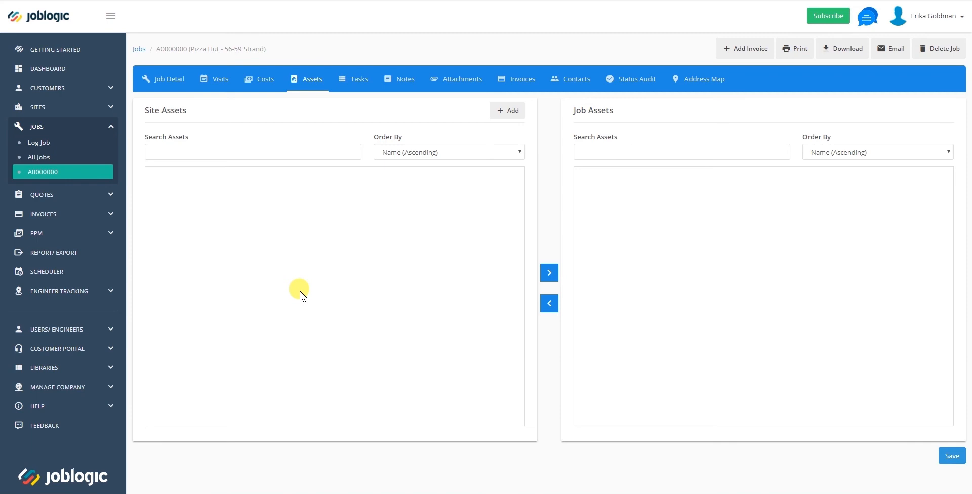
left_click(349, 80)
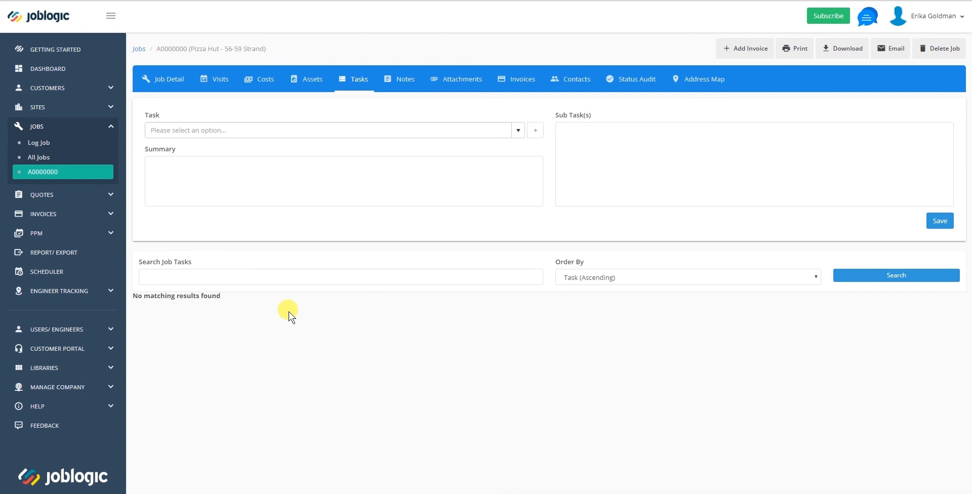
Step: Add the public note "Customer thinks there is also a leak and has called to advise." to the job
left_click(404, 81)
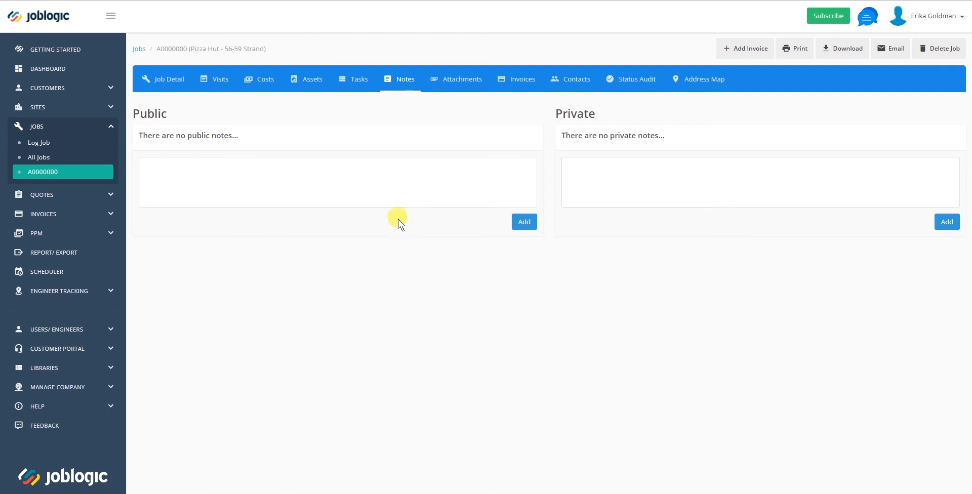
left_click(295, 178)
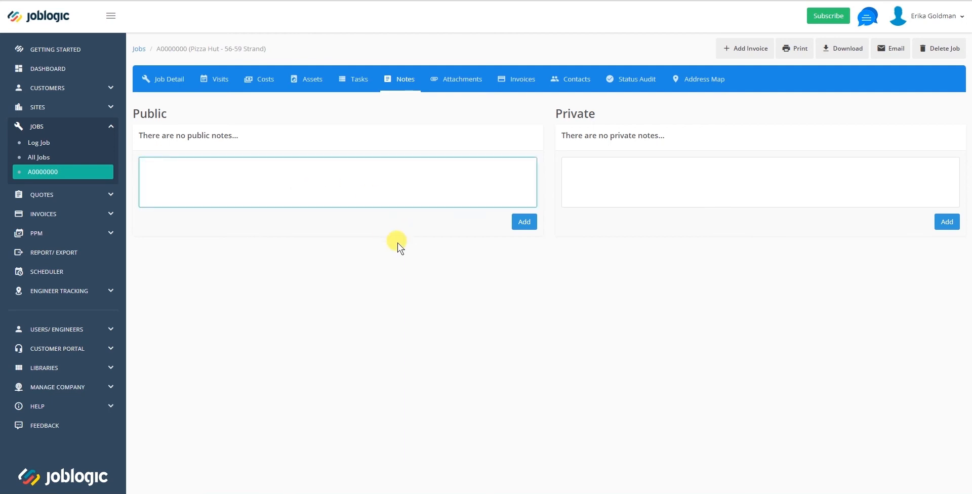
left_click(520, 219)
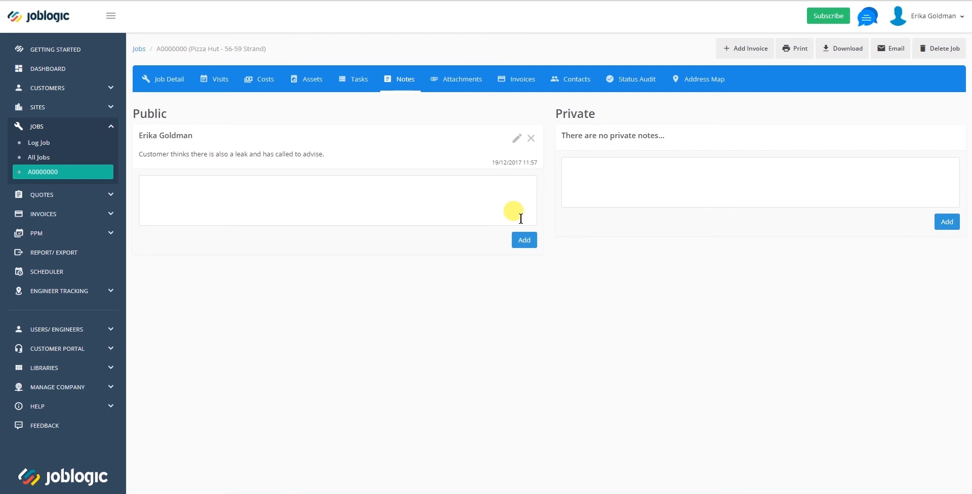
Step: Look through the job's attachments and its invoices
left_click(462, 79)
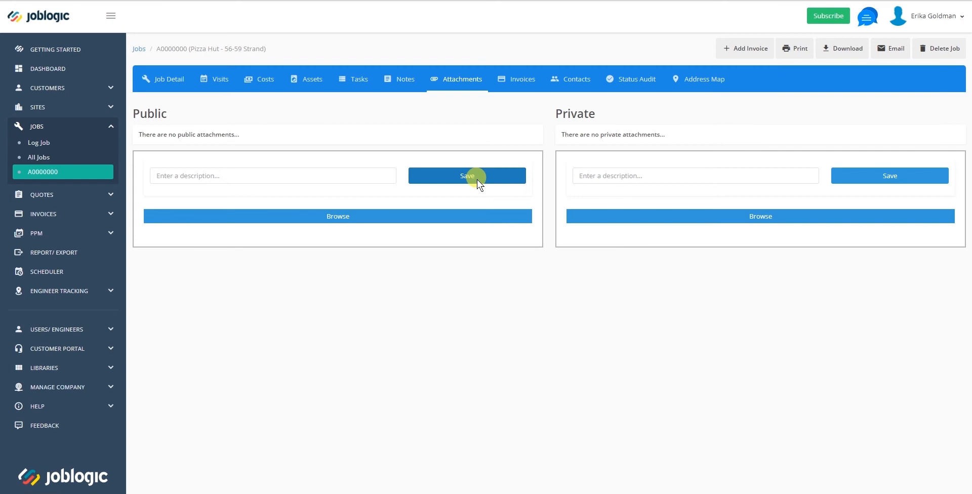
left_click(515, 82)
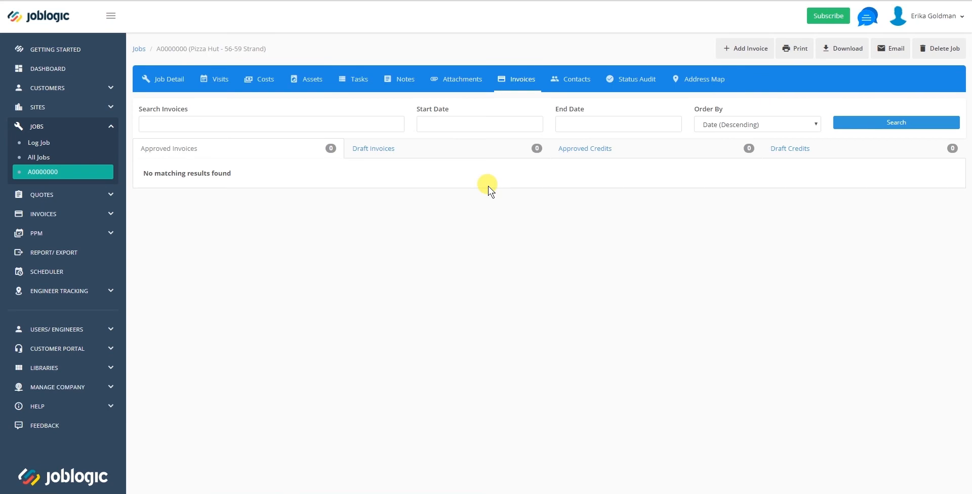
Step: Add a primary contact with full name and email, enable Job Completed, Job Invoiced and Engineer Travelling email alerts, and save
left_click(574, 79)
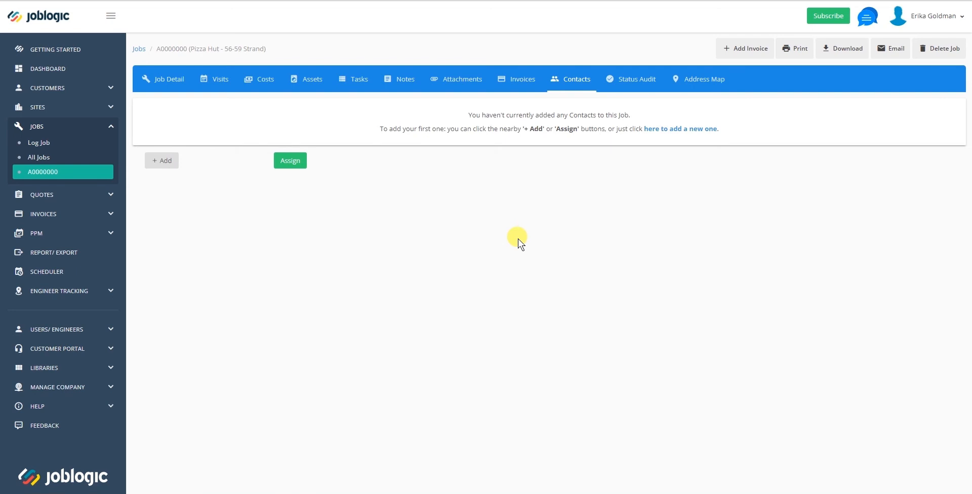
left_click(171, 161)
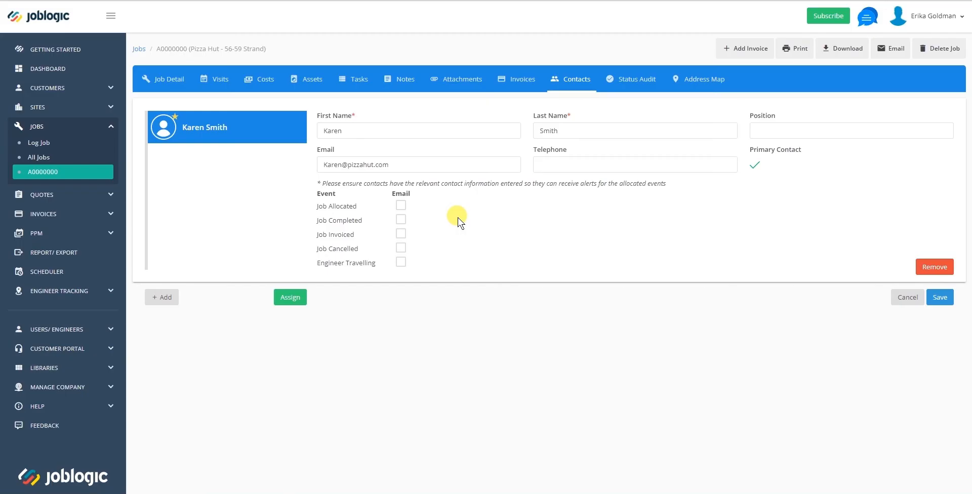
left_click(400, 219)
left_click(400, 233)
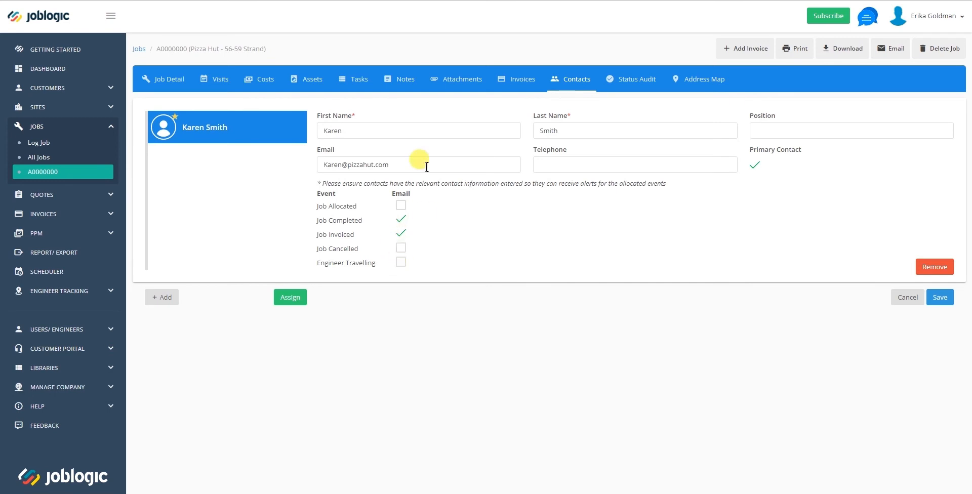
left_click(401, 260)
left_click(939, 298)
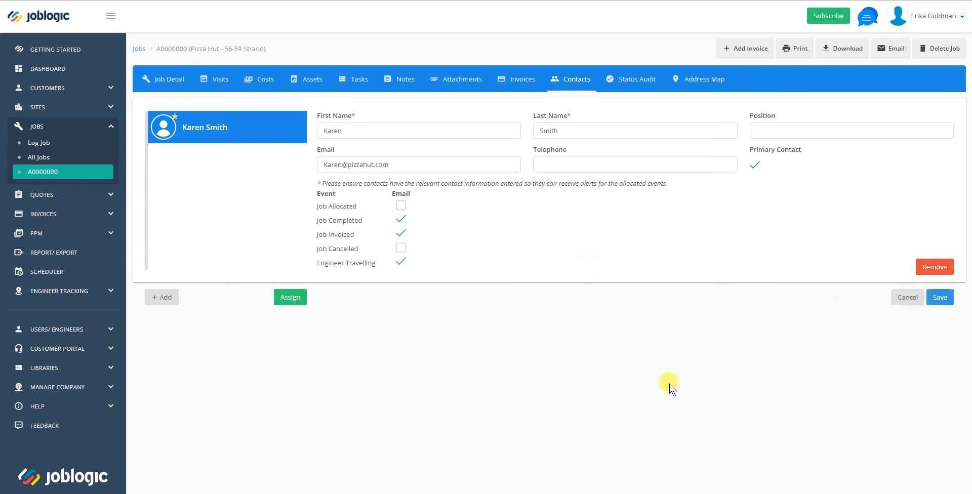
Step: Review the job's status audit and its address map
left_click(639, 79)
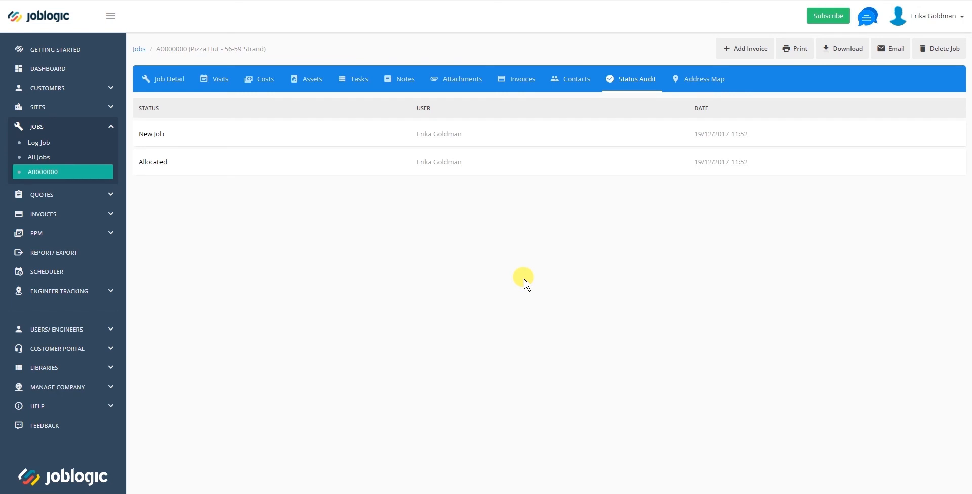
left_click(707, 85)
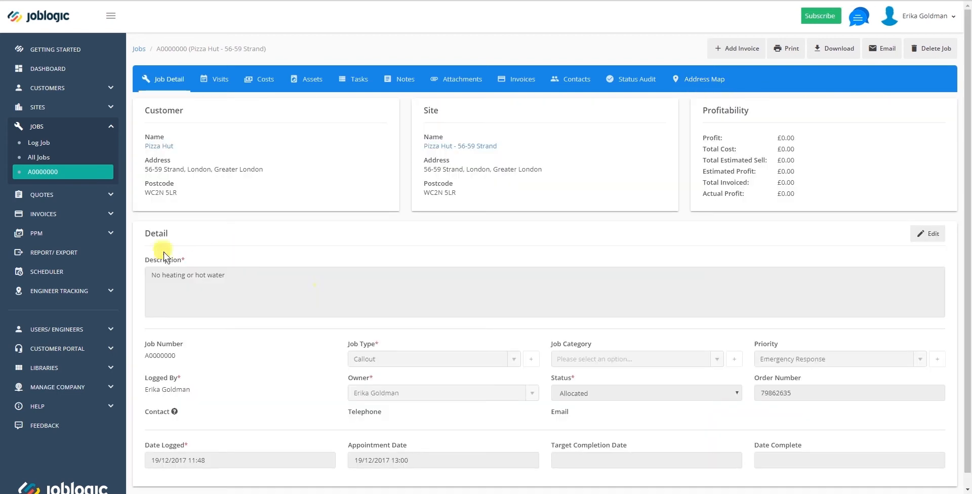
Step: Open the scheduler in business hours, then view the details of the scheduled Tuesday visit and close them without changes
left_click(53, 271)
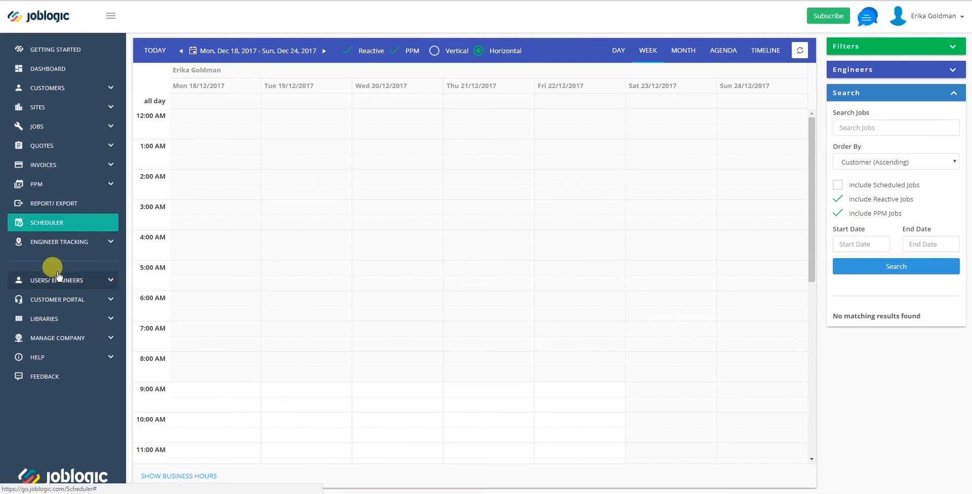
left_click(202, 476)
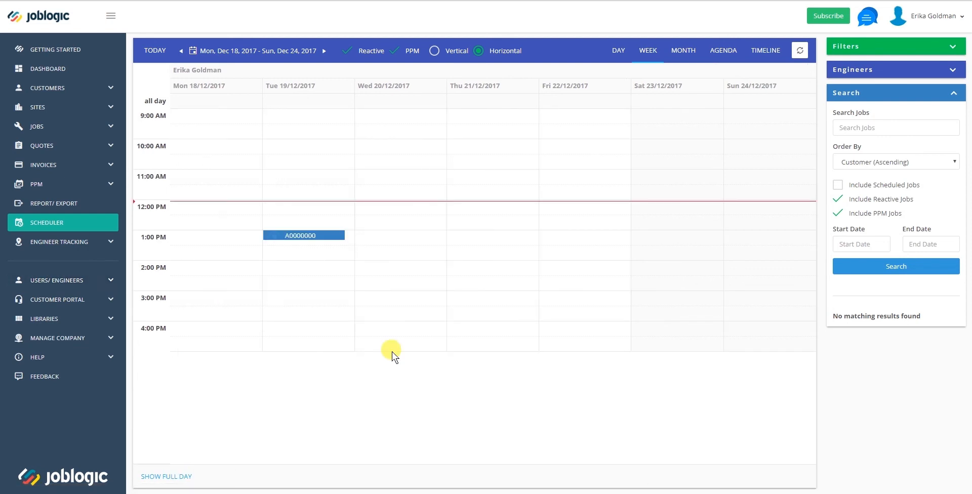
left_click(303, 236)
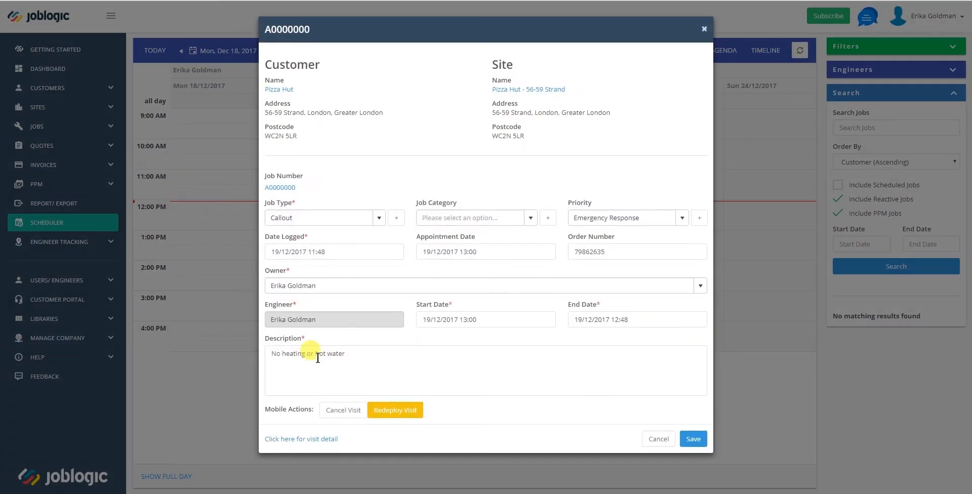
left_click(658, 439)
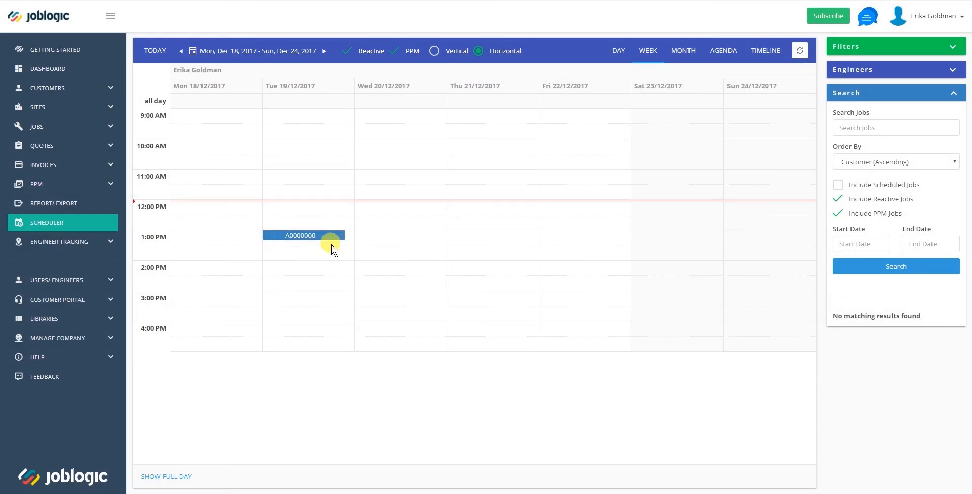
Step: Extend the Tuesday 1:00 PM visit to end at 3:30 PM and look at the scheduler's engineer list
left_click_drag(291, 238, 327, 266)
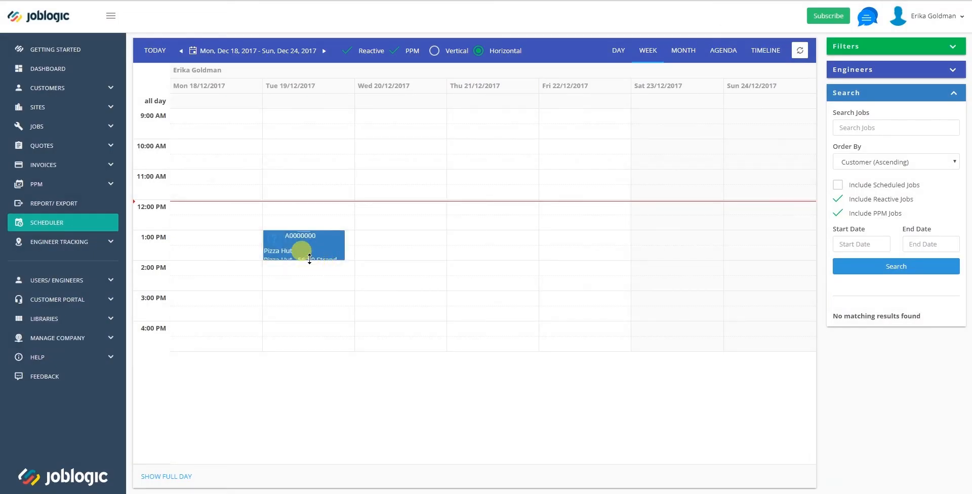
left_click_drag(308, 261, 295, 293)
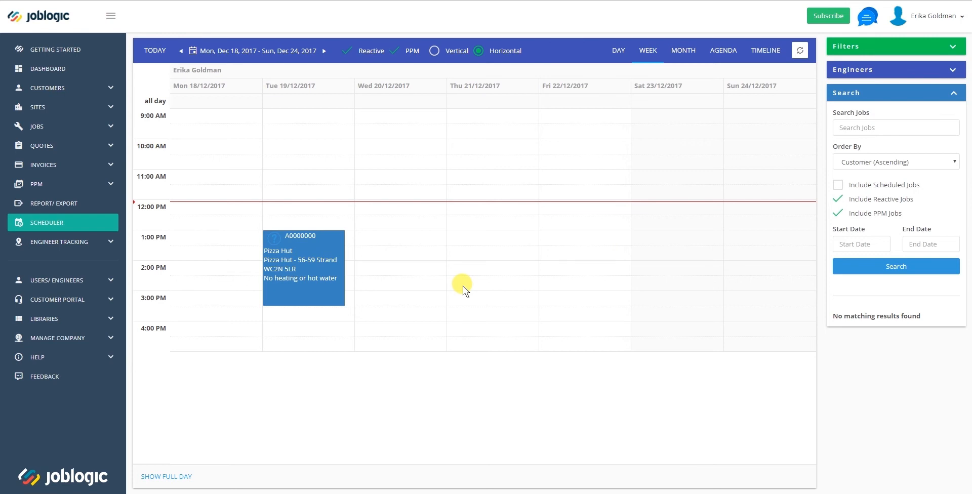
left_click(918, 70)
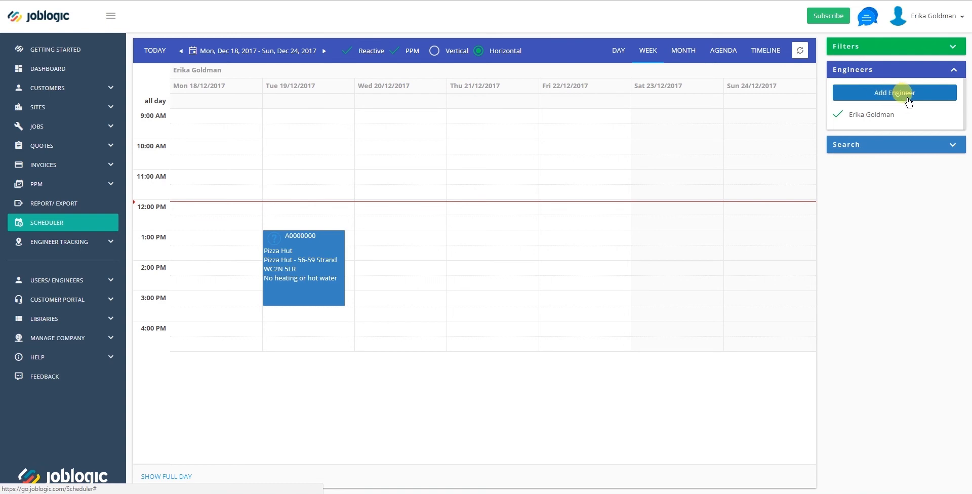
left_click(941, 146)
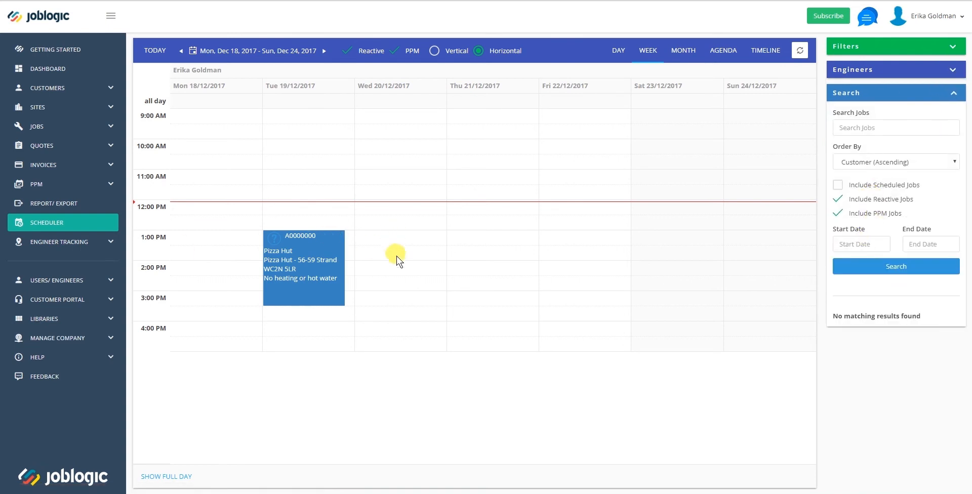
Step: Schedule a Pizza Hut Commissioning job for 20/12/2017 13:30–15:00 with priority 2 Hour and description "Water leak in rear kitchen", deployed to mobile
left_click_drag(395, 257, 390, 285)
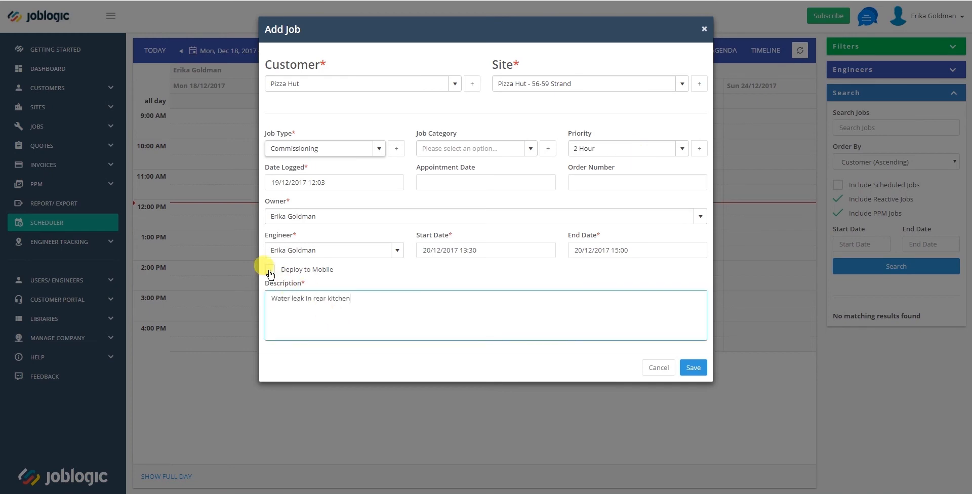
left_click(270, 269)
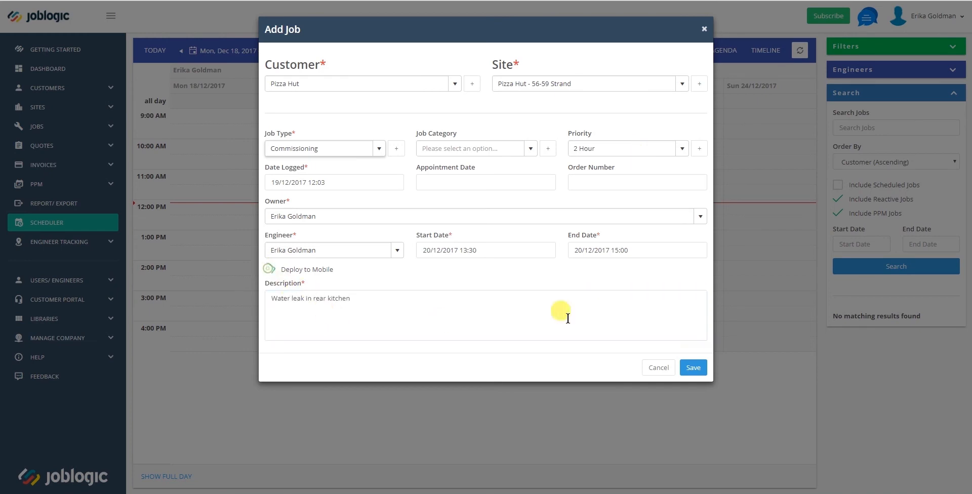
left_click(693, 369)
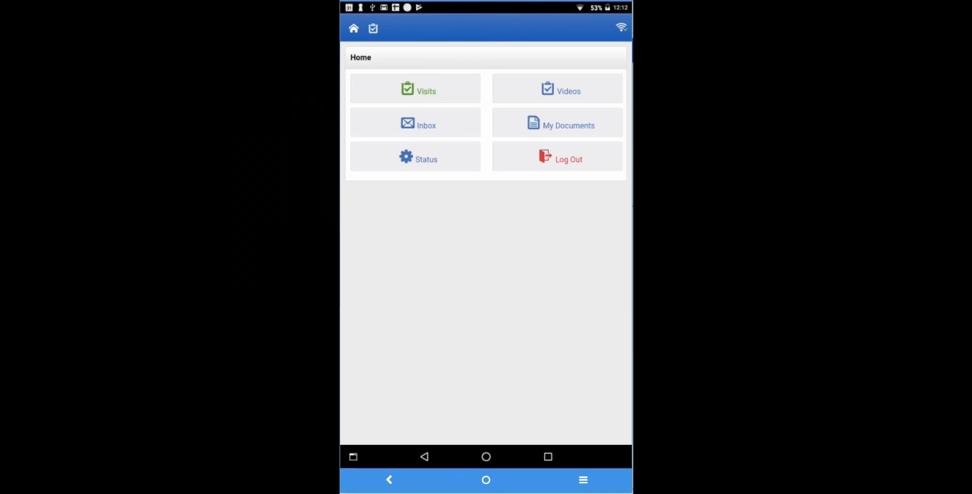
Step: In the Joblogic mobile app, accept the "No heating or hot water" visit and set its status to Travel
left_click(415, 88)
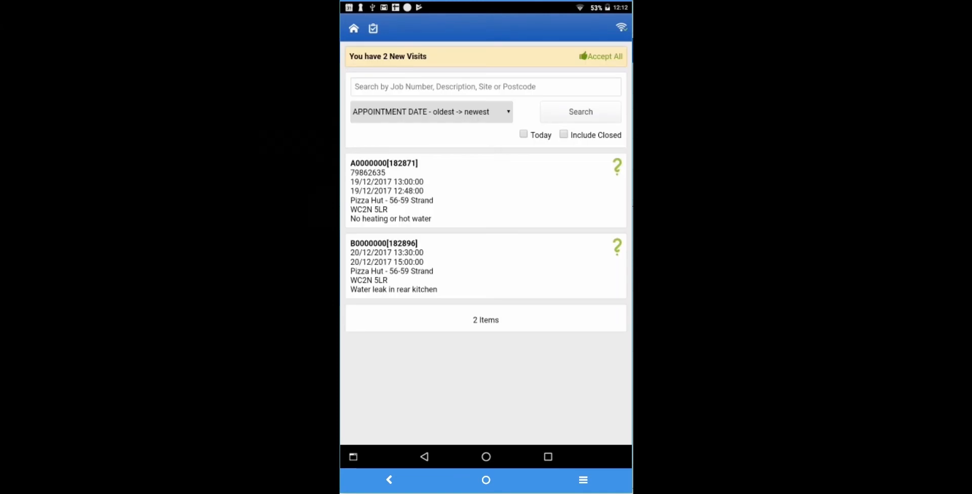
left_click(485, 191)
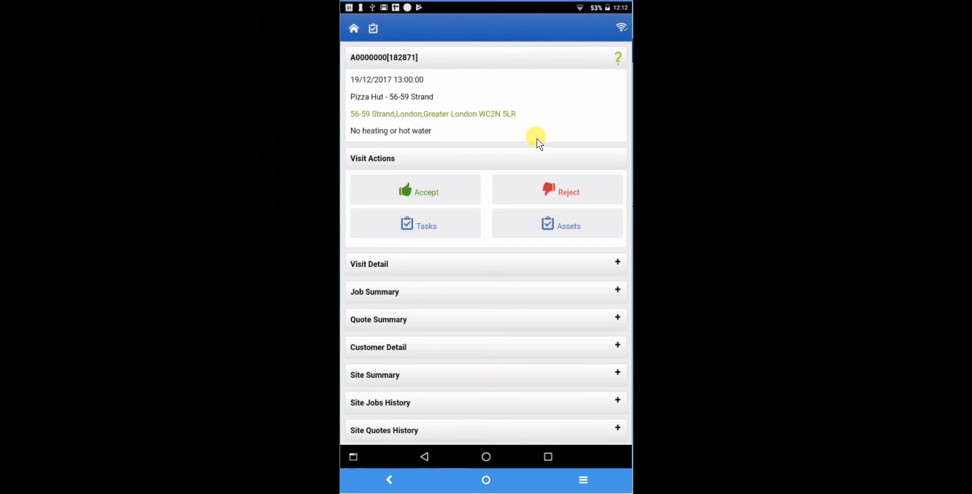
left_click(435, 190)
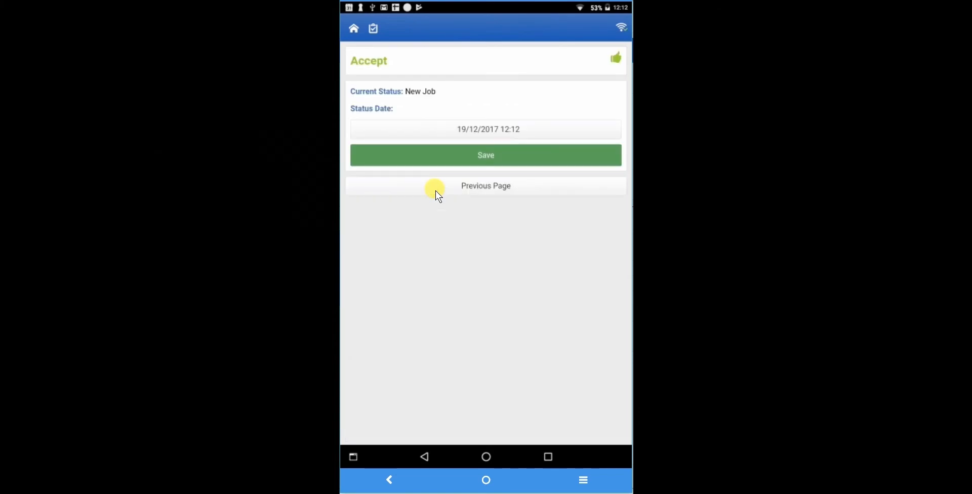
left_click(506, 154)
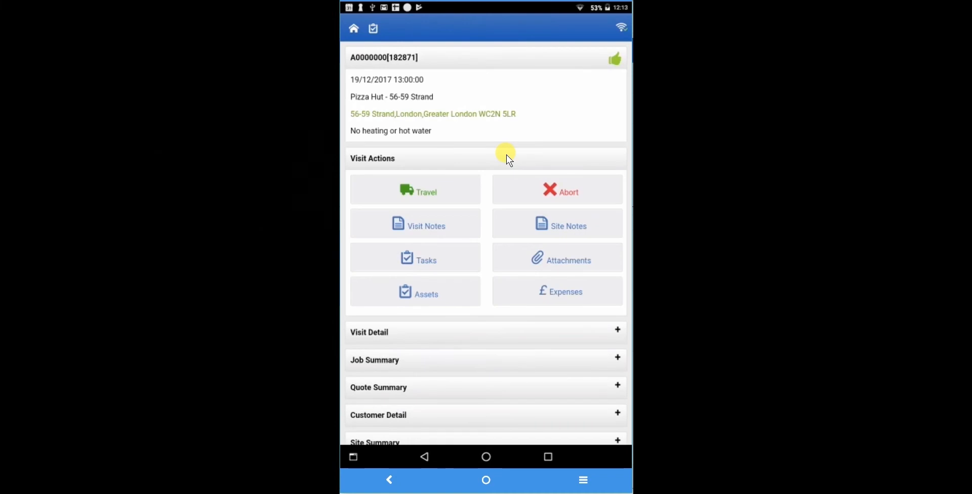
left_click(433, 188)
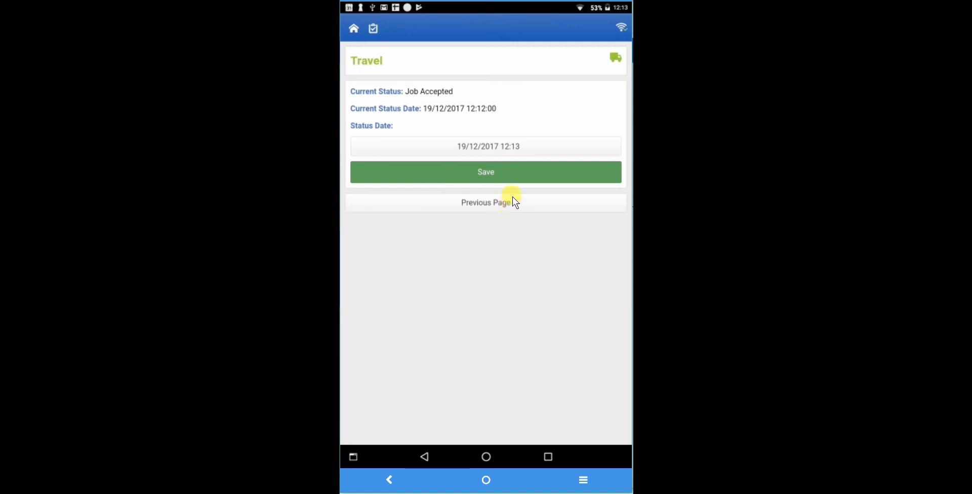
left_click(517, 168)
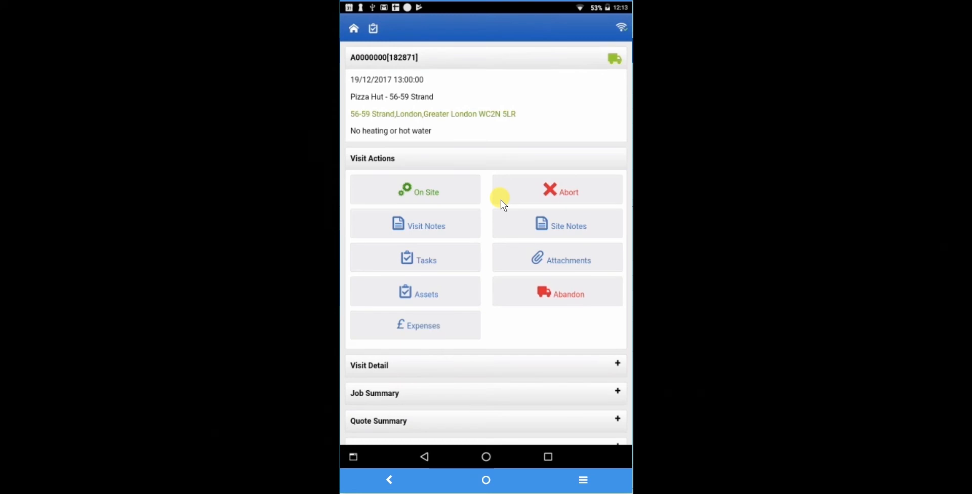
Step: Review the visit's job summary and the full job detail, and return to the visit
scroll(572, 272, "down", 3)
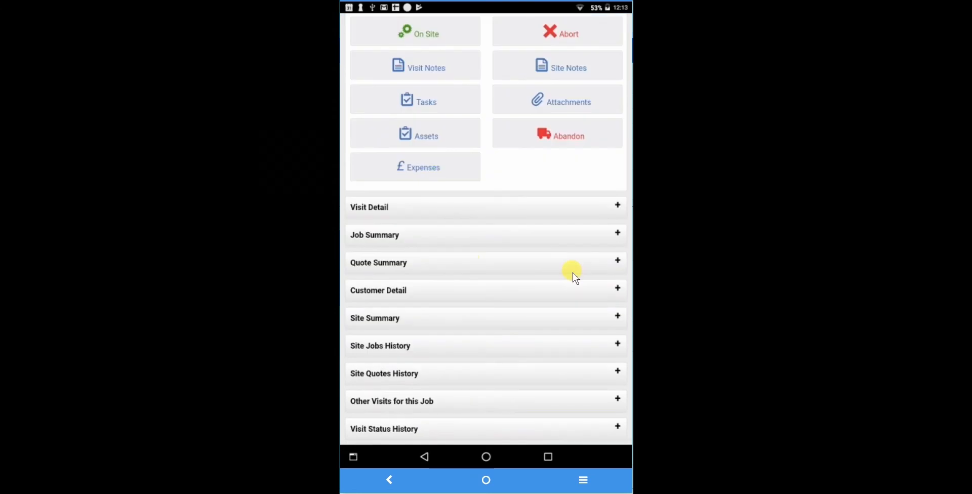
scroll(572, 272, "up", 3)
scroll(496, 236, "down", 2)
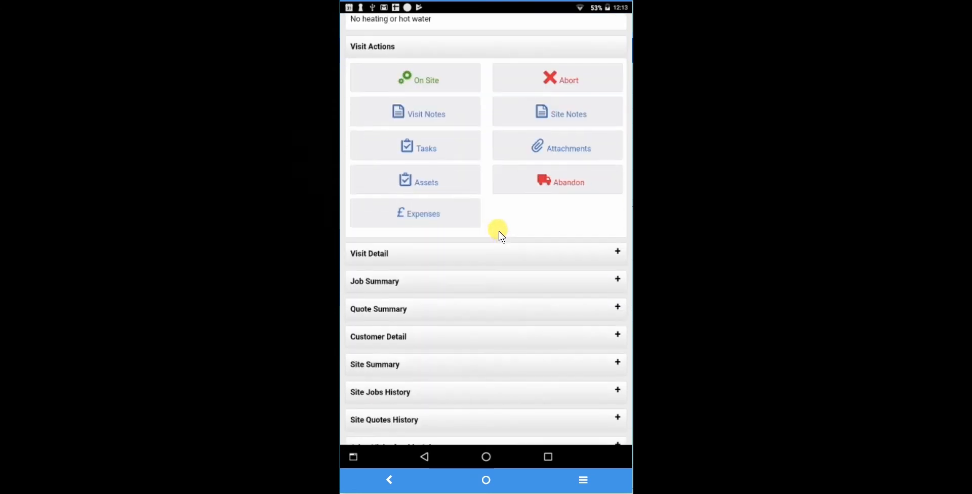
scroll(499, 231, "down", 1)
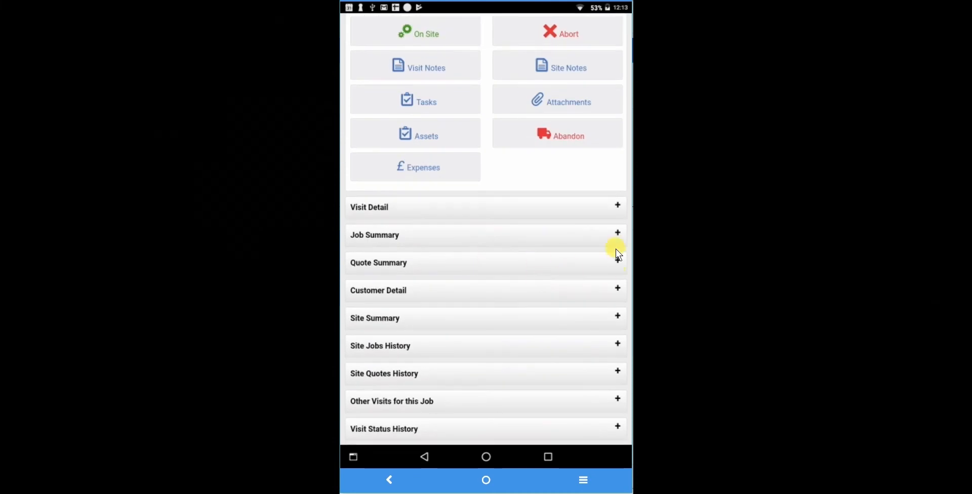
left_click(617, 232)
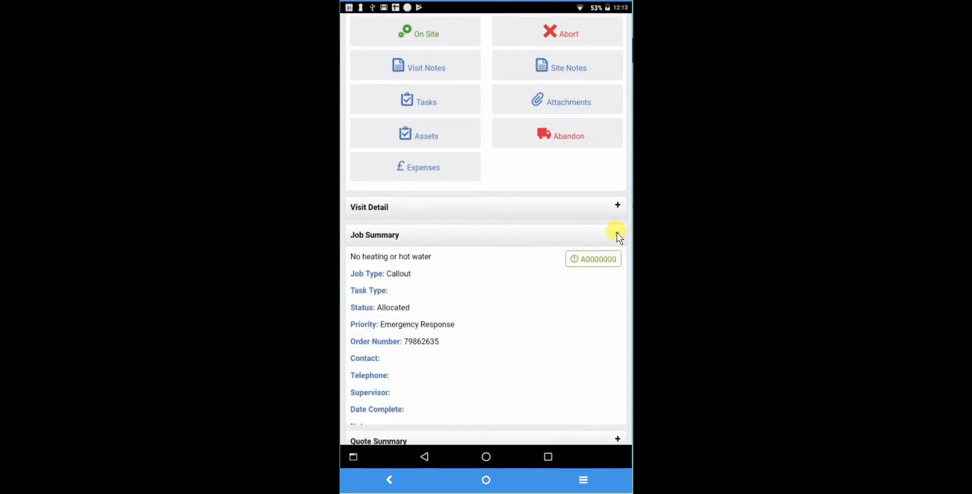
scroll(521, 281, "down", 2)
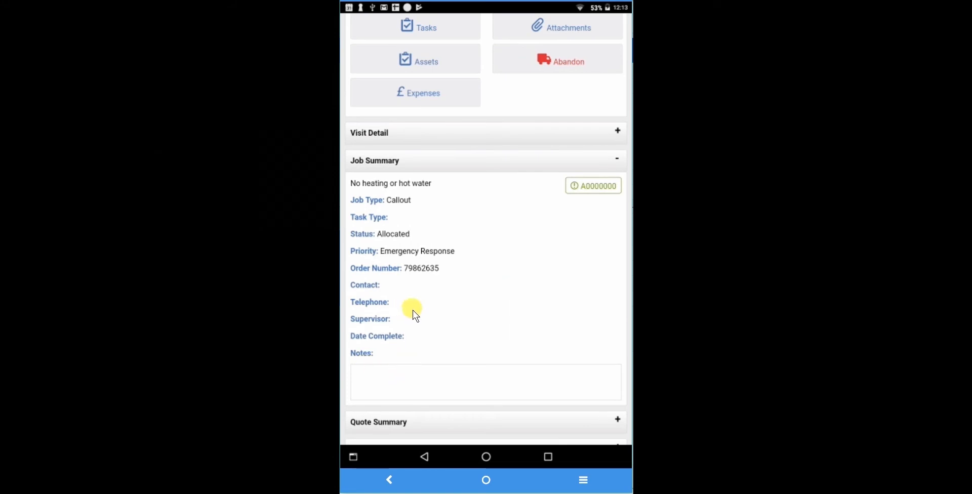
left_click(591, 185)
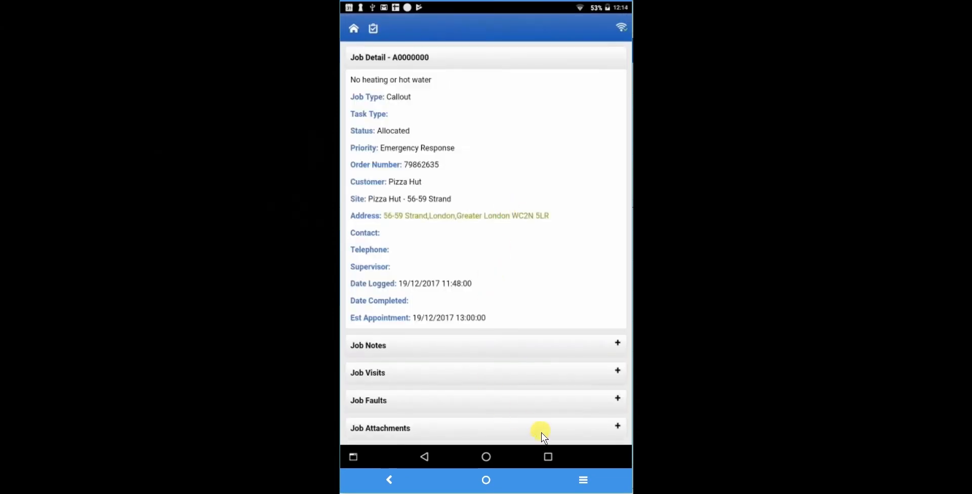
left_click_drag(540, 429, 594, 375)
left_click(539, 399)
left_click(611, 300)
left_click(612, 299)
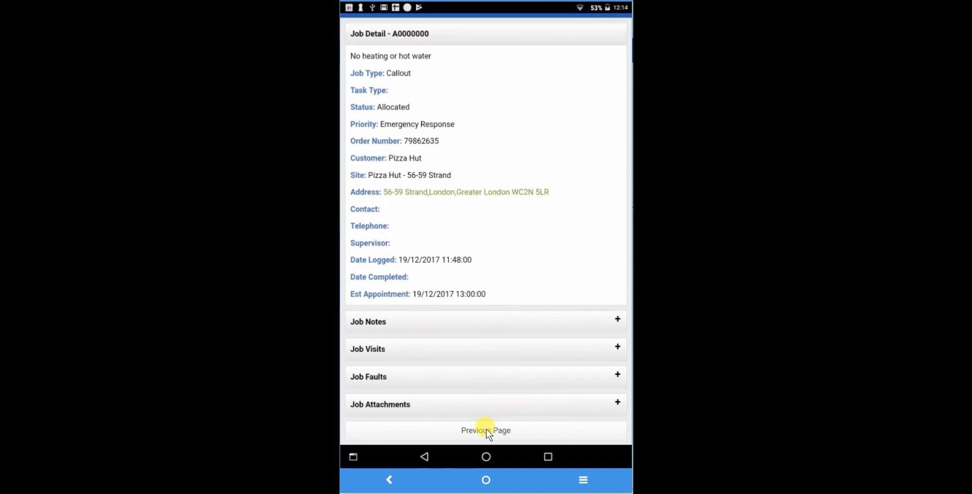
left_click(486, 430)
Step: Review the visit's site summary, open the full site detail and check the site assets
left_click_drag(503, 402, 516, 335)
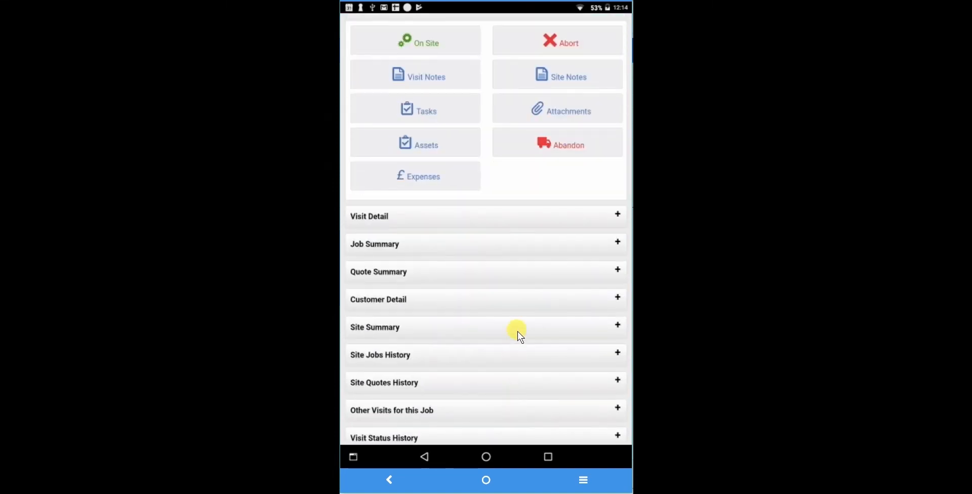
left_click(616, 325)
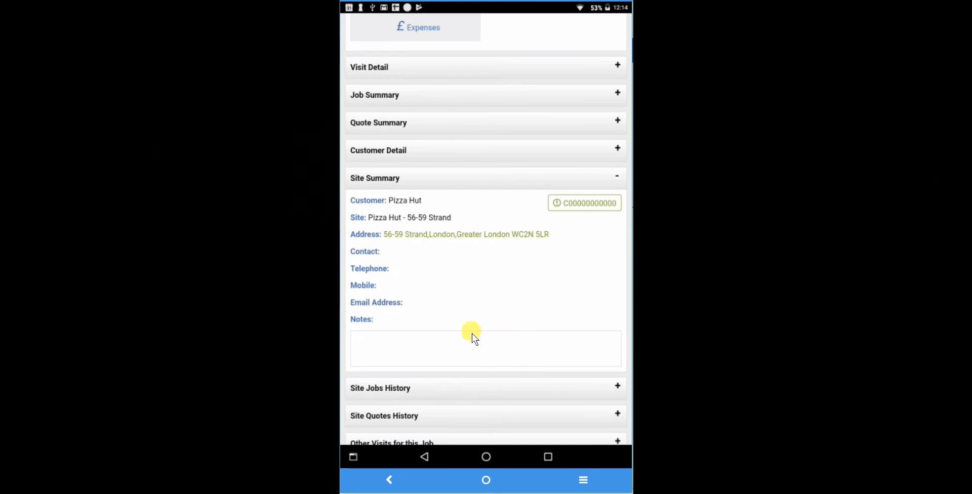
left_click(589, 203)
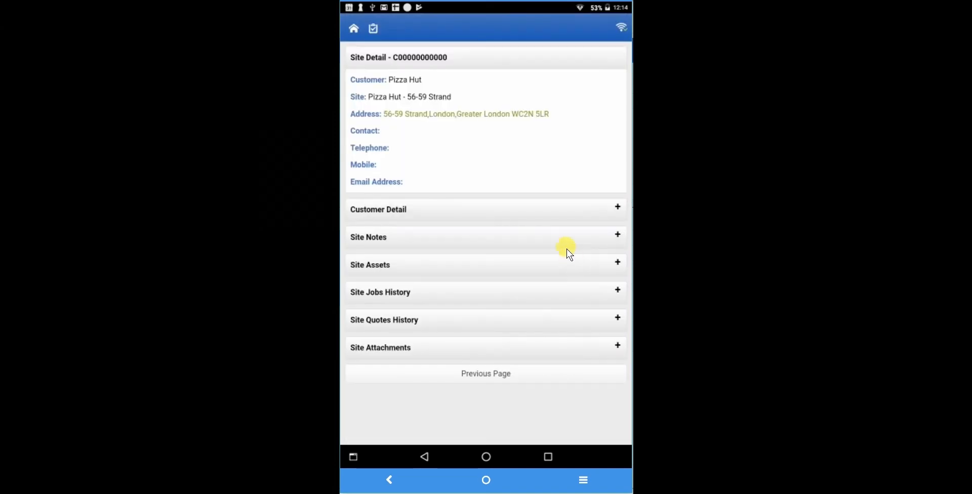
left_click(529, 265)
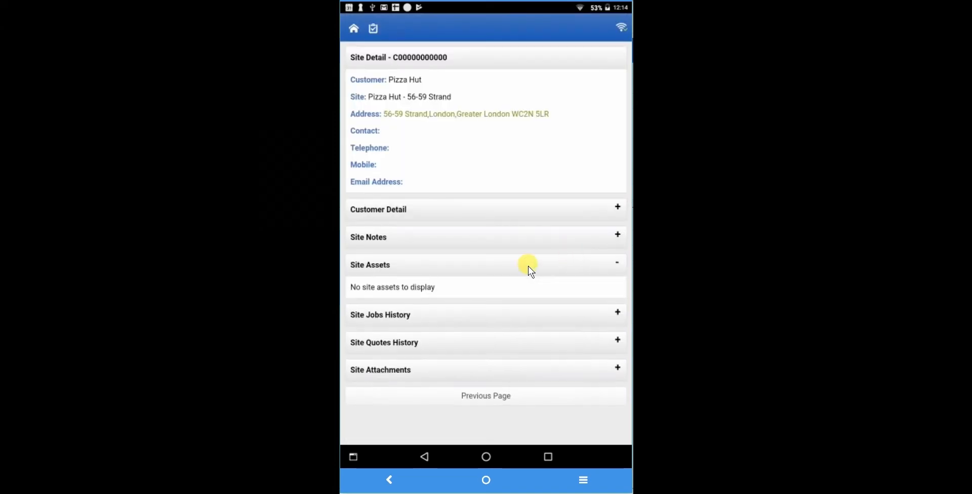
left_click(612, 262)
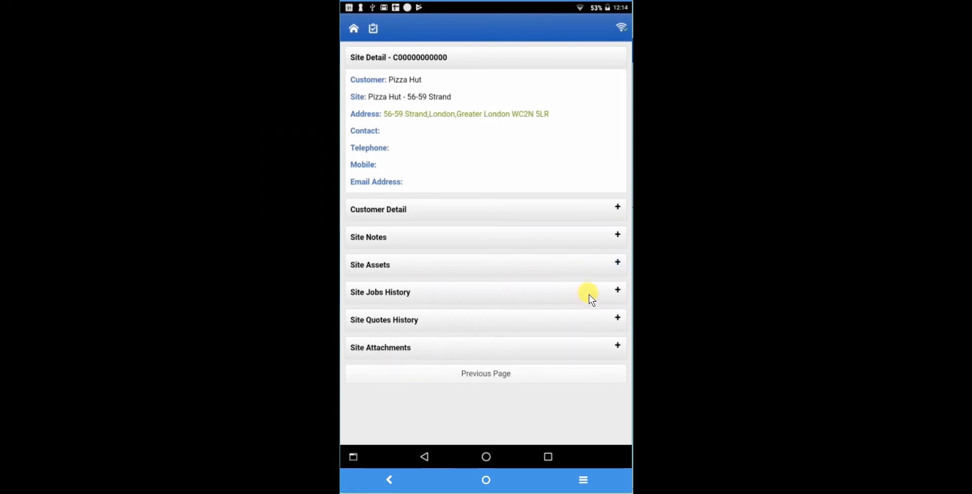
Step: Look through the site's jobs history and quotes history
left_click(592, 290)
scroll(554, 321, "down", 2)
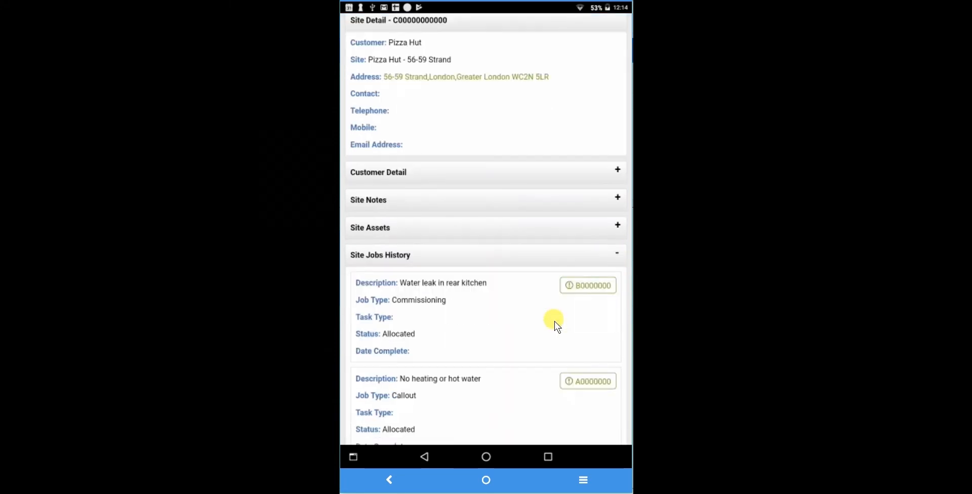
scroll(553, 321, "down", 2)
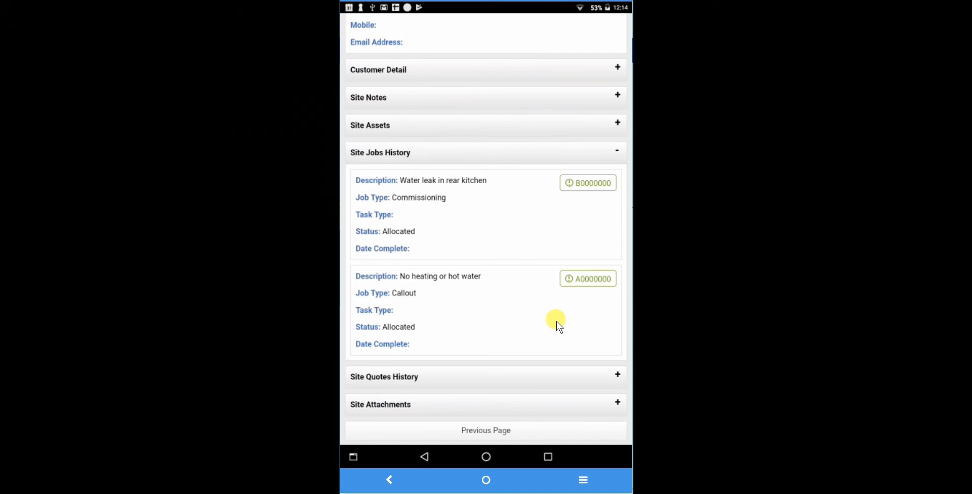
left_click(615, 151)
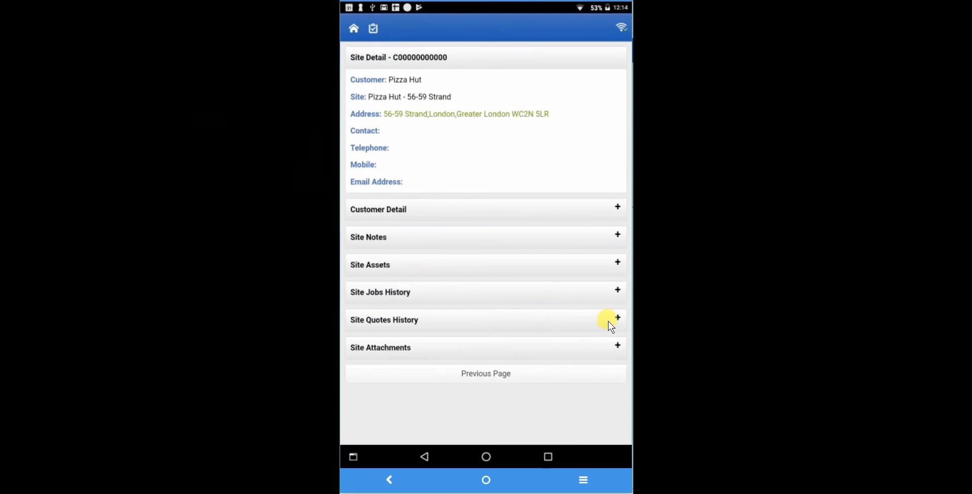
left_click(609, 321)
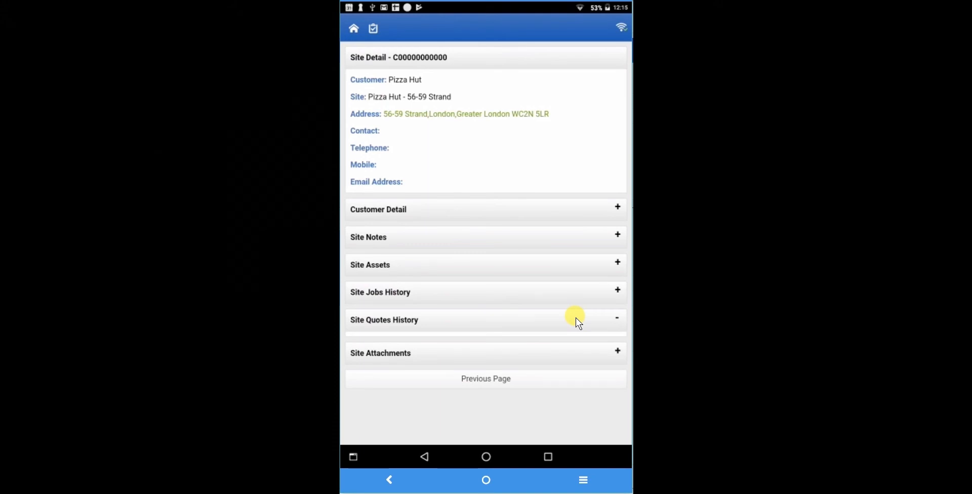
Step: Check the site attachments in the site detail and return to the visit's actions
left_click(619, 319)
left_click(615, 347)
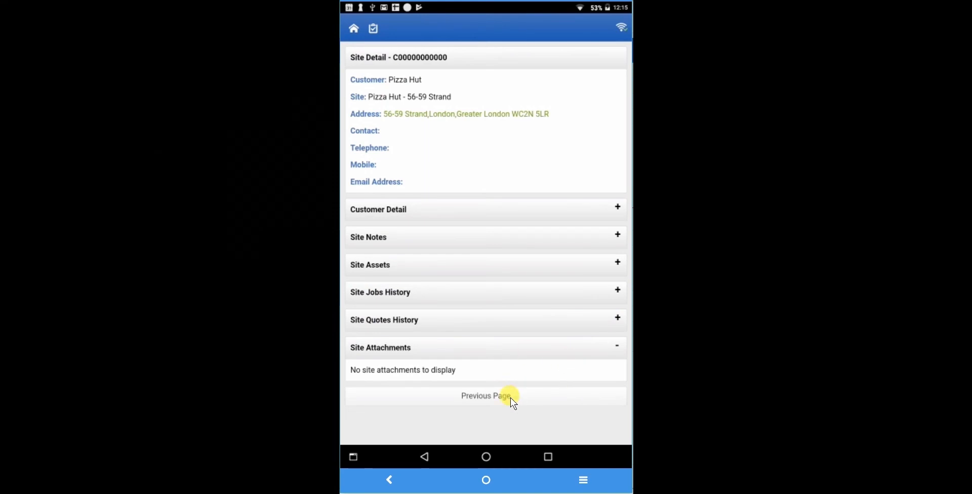
left_click(486, 396)
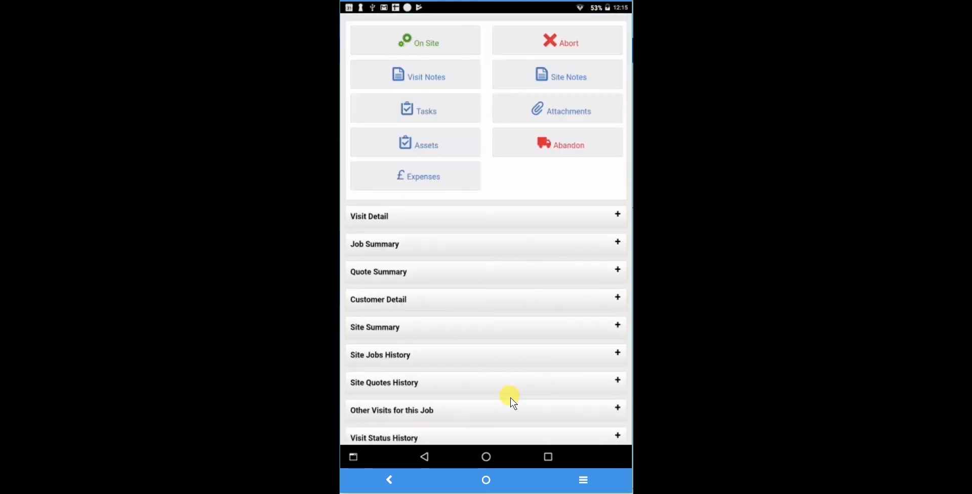
scroll(510, 397, "down", 1)
scroll(511, 397, "up", 2)
scroll(510, 396, "up", 1)
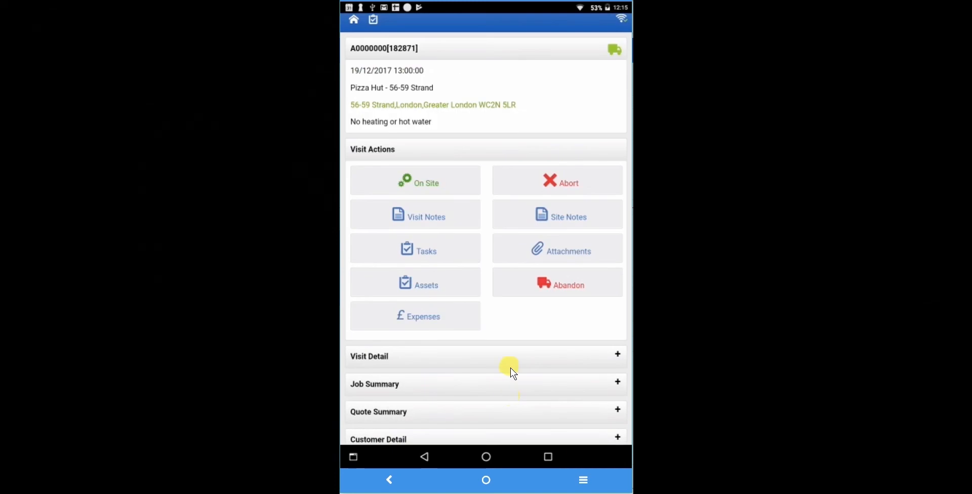
Step: Set the visit's status to On Site with a mileage of 10 and save it
left_click(431, 180)
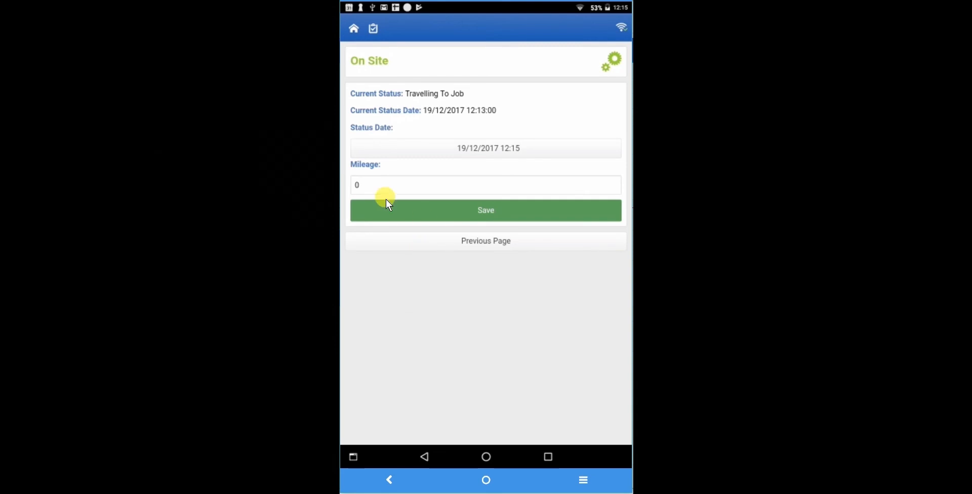
key("BackSpace")
type("10")
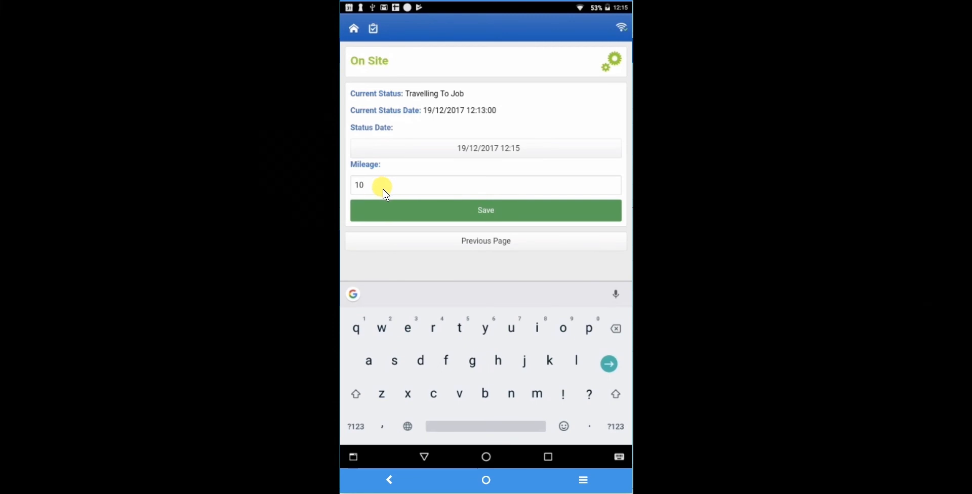
left_click(455, 208)
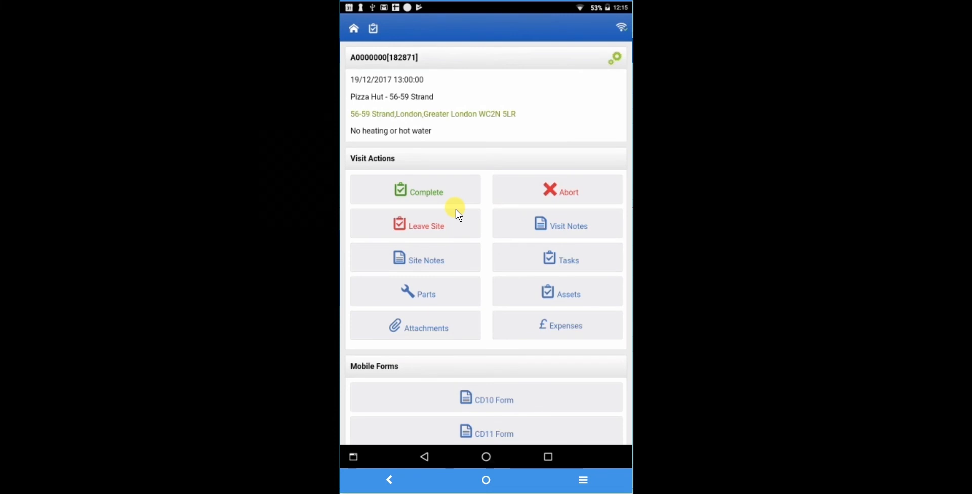
Step: Add a Parking expense to the visit with a cost of 2.00 and save it
left_click(583, 328)
left_click(490, 103)
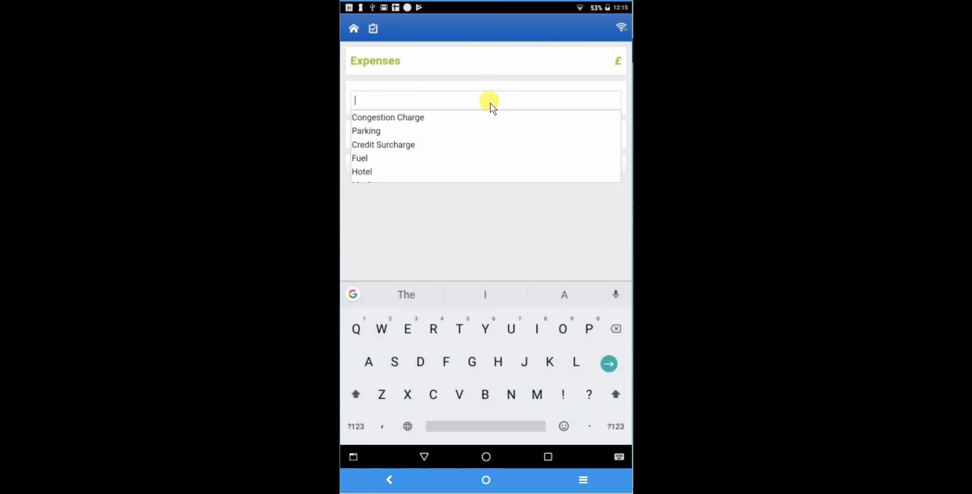
left_click(375, 131)
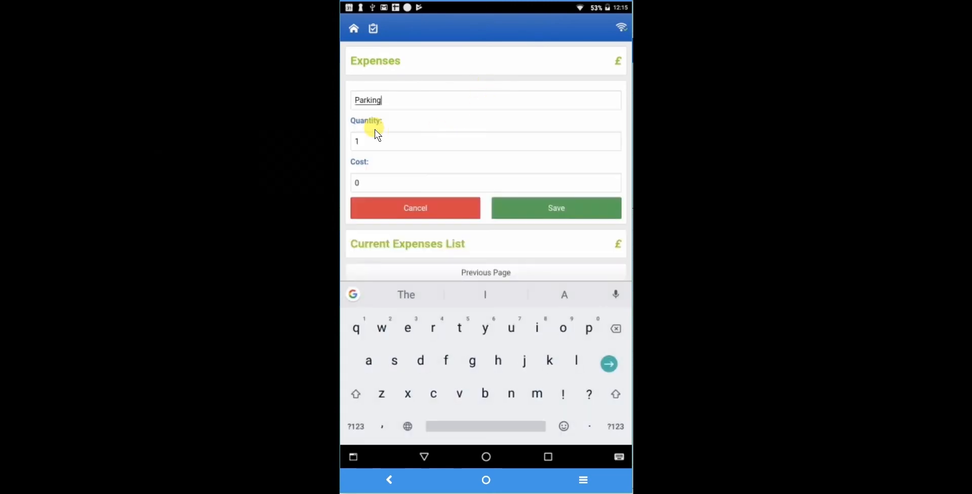
left_click(375, 175)
key("BackSpace")
type("2.00")
left_click(545, 209)
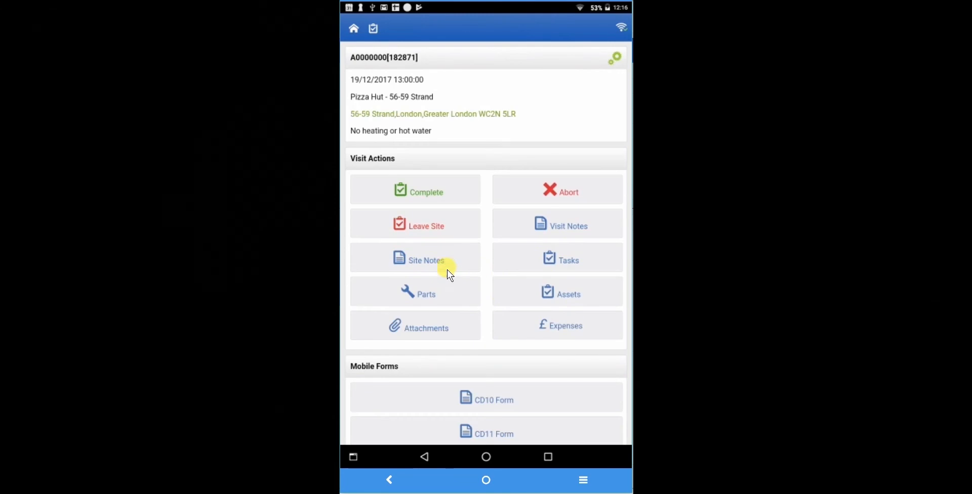
Step: Save the site note "Parking to the rear - use public car park" and return to the visit
left_click(443, 262)
left_click(415, 100)
type("Parking ")
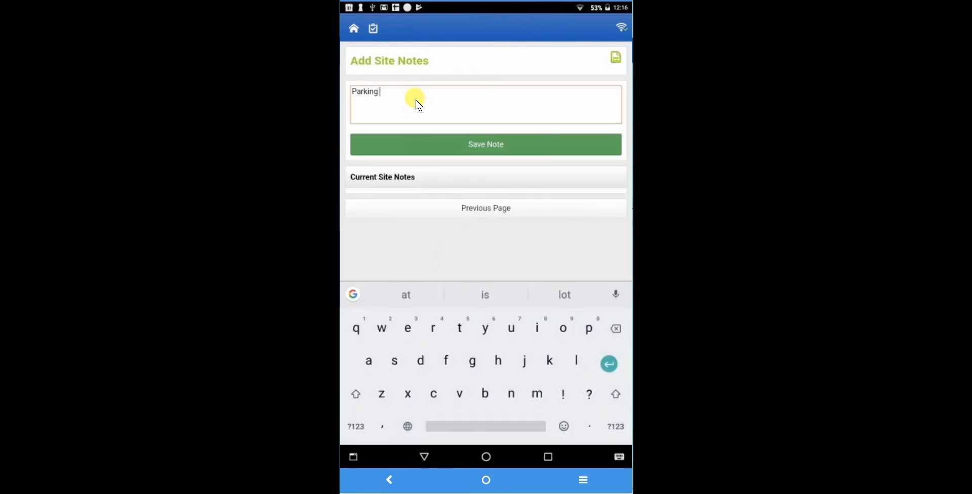
type("to the rear - use p")
type("ublic car park")
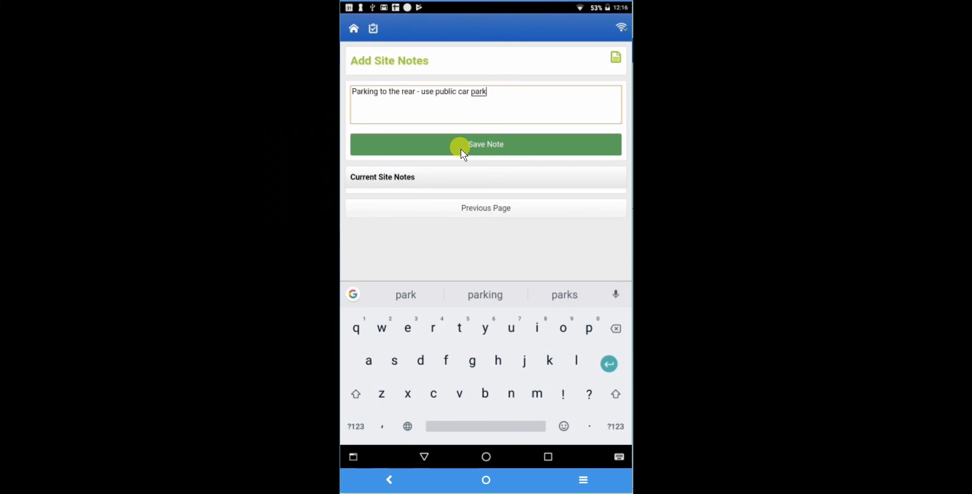
left_click(498, 145)
left_click(504, 265)
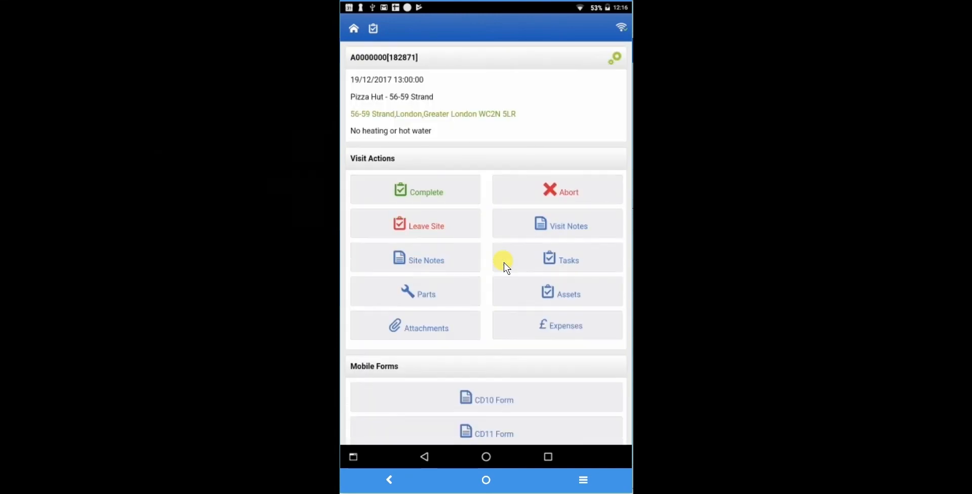
Step: Check the visit's job tasks, and start a new asset for the site from the visit's assets
left_click(571, 258)
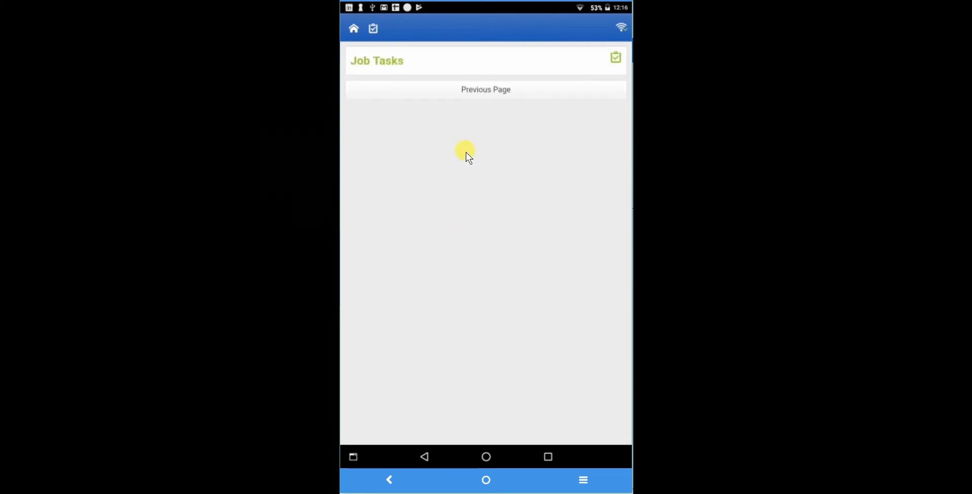
left_click(469, 89)
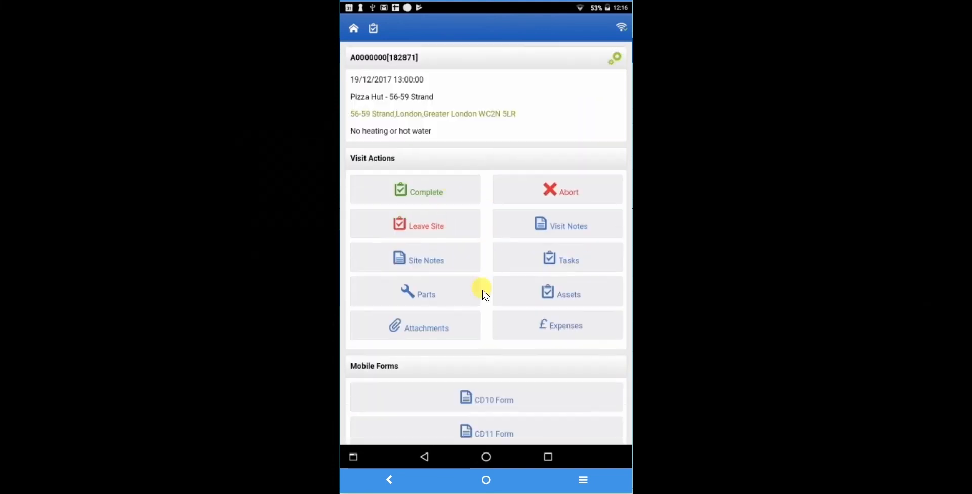
left_click(561, 298)
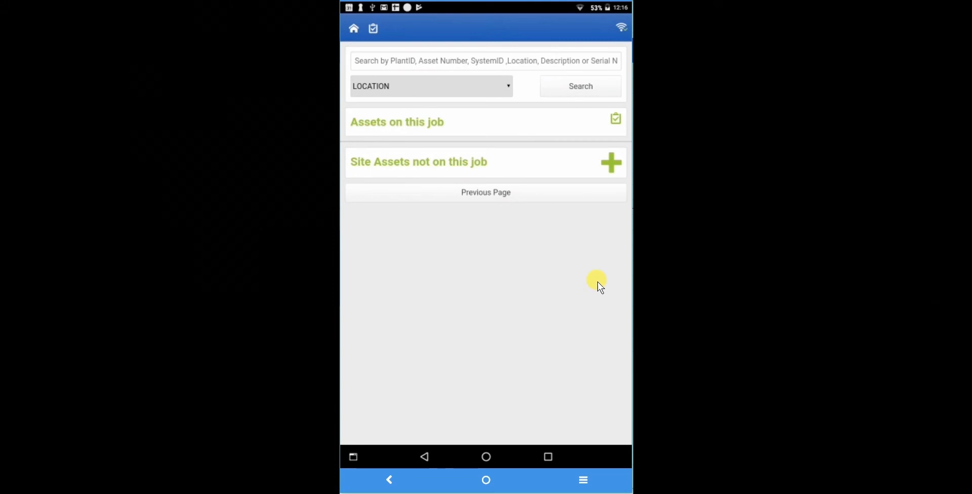
left_click(614, 163)
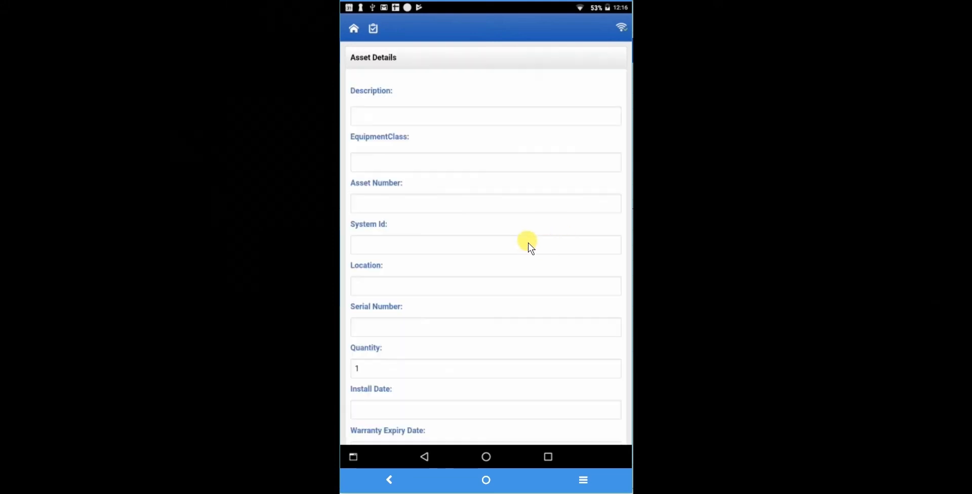
Step: Describe the new asset as Baxi Boiler, with equipment class Boiler and asset number 008
left_click(411, 116)
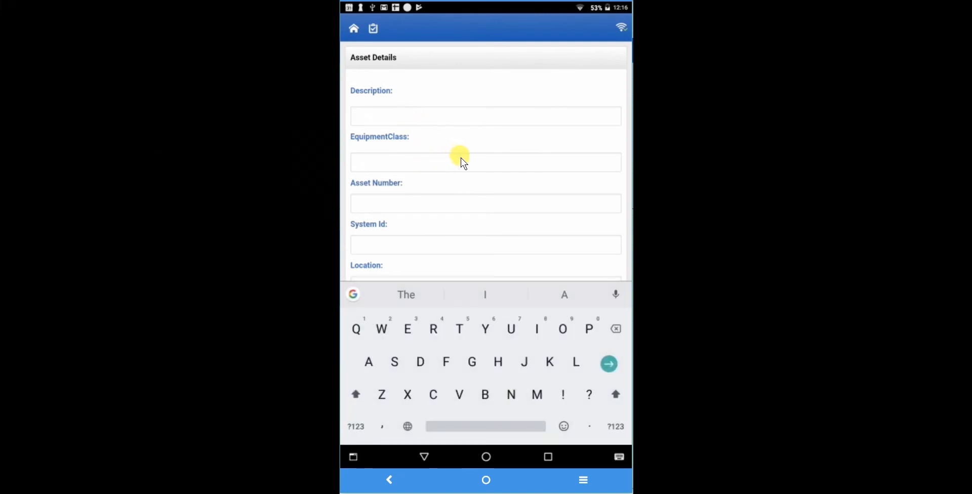
type("Baxi Biuler")
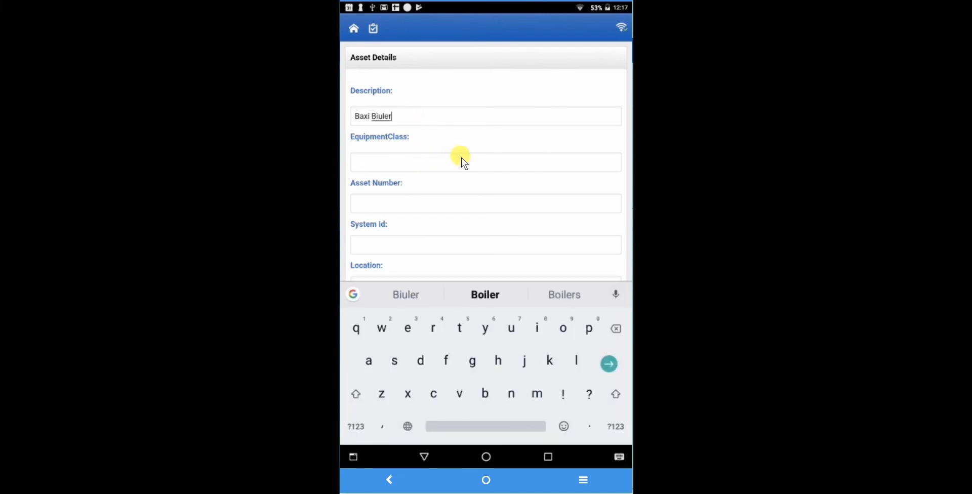
left_click(485, 293)
left_click(397, 165)
type("Boiler")
left_click(386, 205)
type("00")
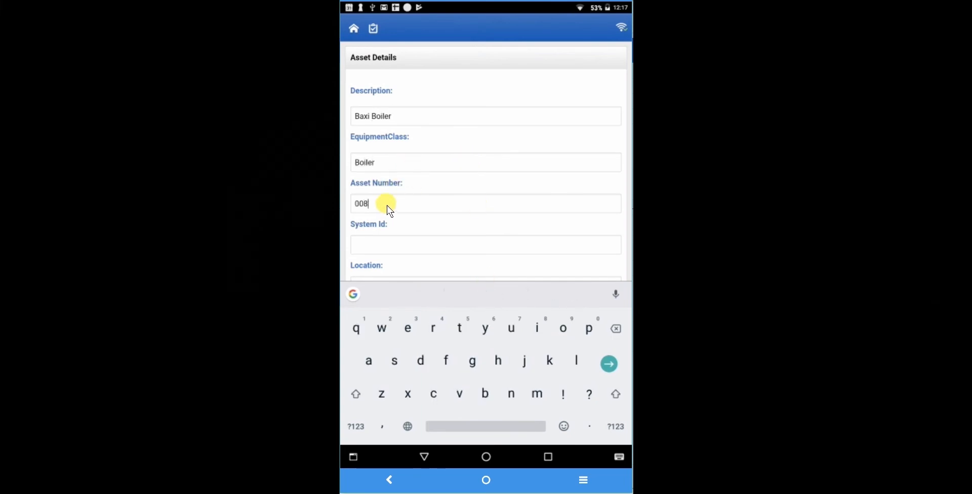
type("8")
Step: Set the asset's location to Basement and its serial number to KBGM4857
scroll(400, 206, "down", 3)
left_click(426, 177)
type("Basement")
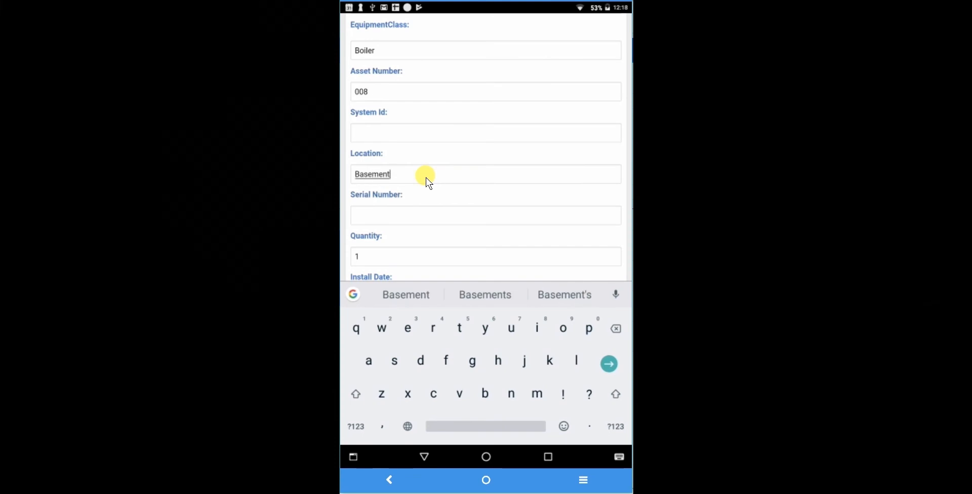
scroll(427, 157, "down", 3)
left_click(417, 141)
type("KBGM4857")
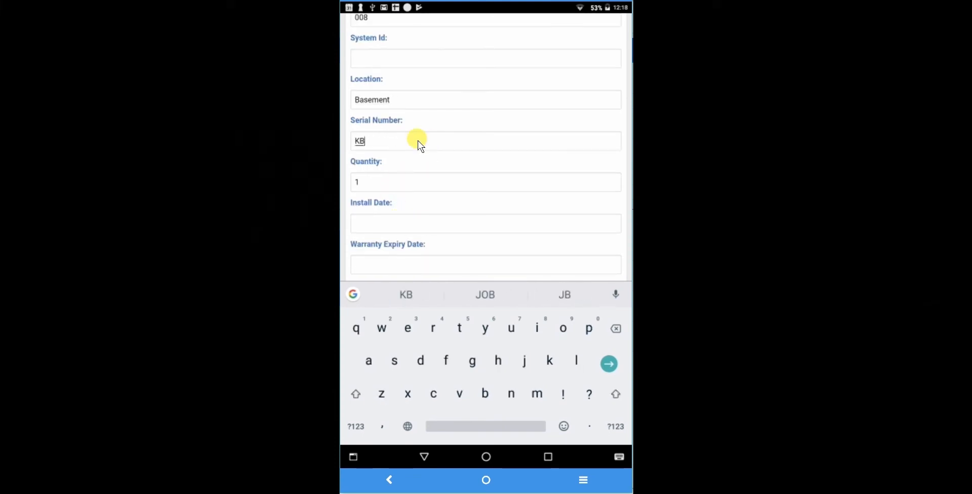
type("GM4857")
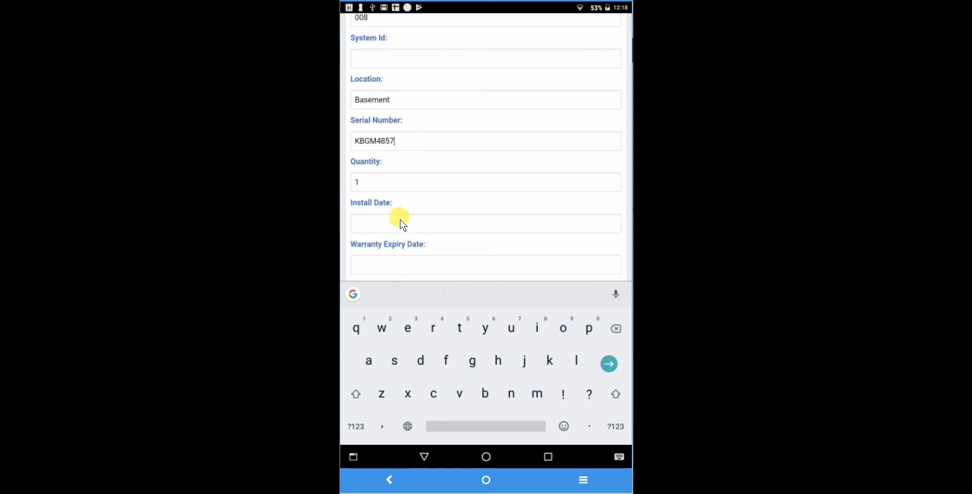
Step: Set the asset's install date to 19/12/2017 12:18, leave the notes empty and save the asset
scroll(422, 221, "down", 3)
left_click(410, 148)
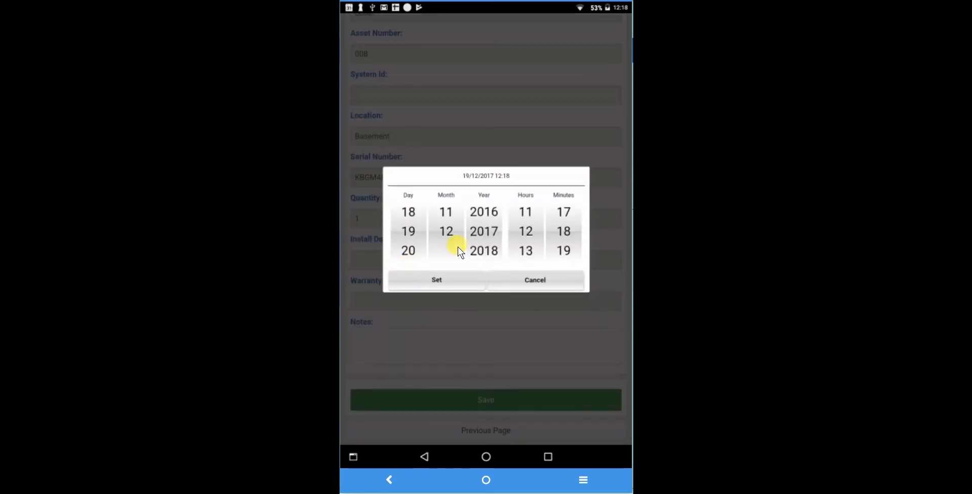
left_click(437, 280)
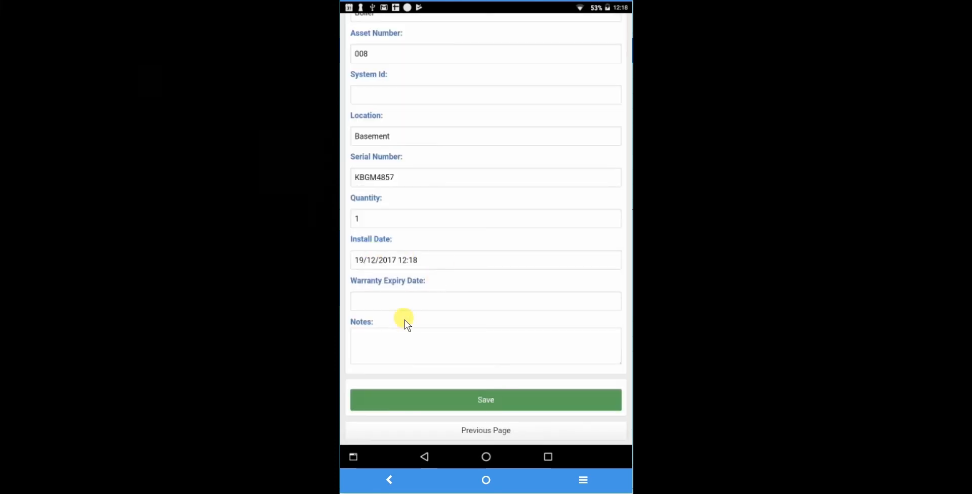
left_click(393, 337)
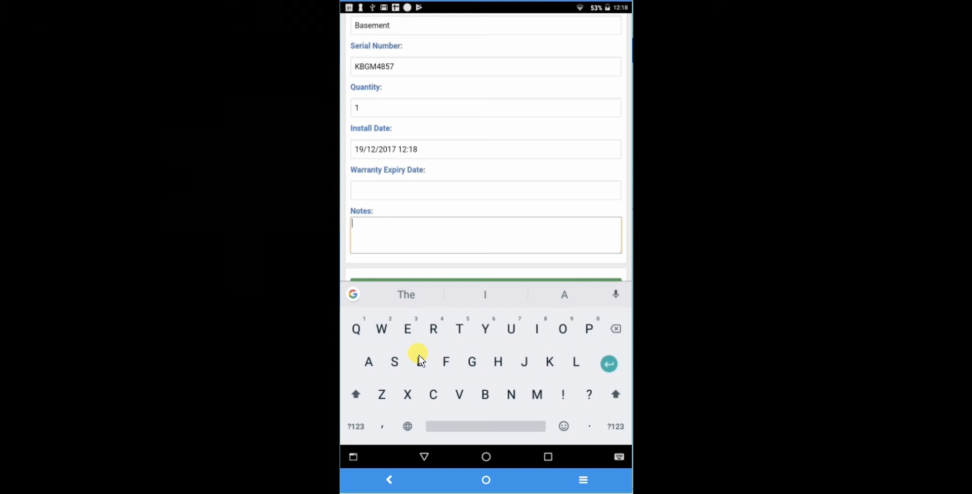
scroll(478, 251, "down", 2)
left_click(485, 239)
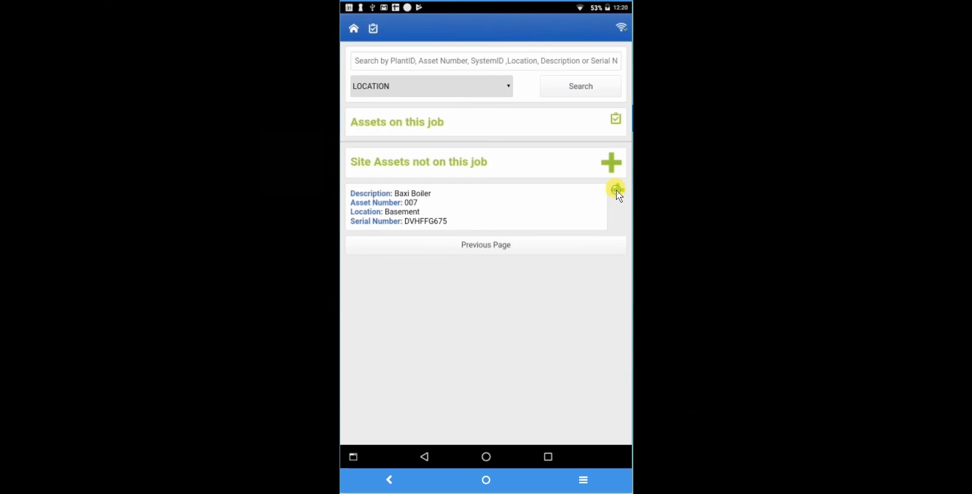
Step: Add the Baxi Boiler site asset to this job and open its asset details
left_click(616, 190)
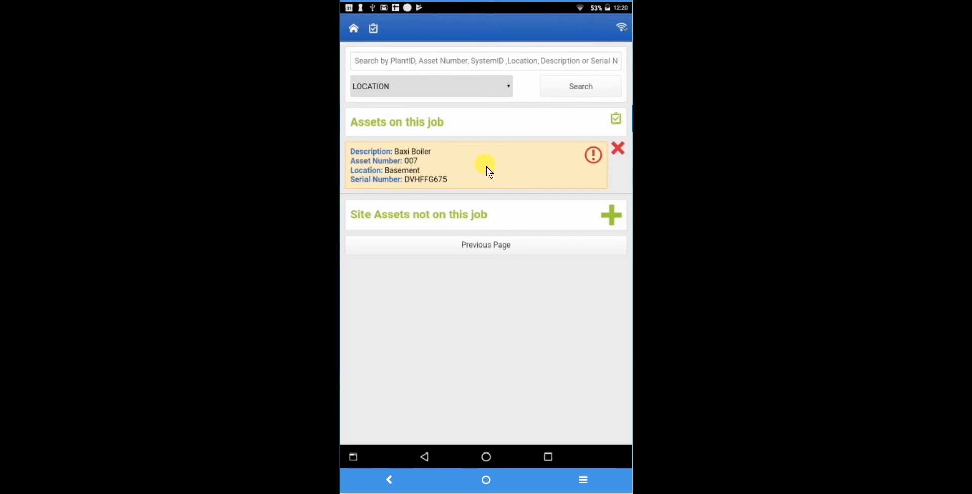
left_click(488, 172)
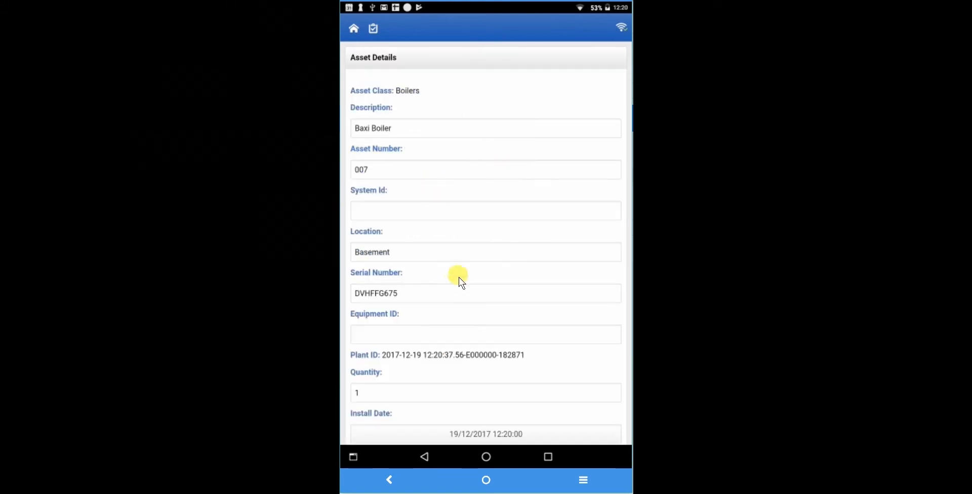
scroll(458, 278, "down", 5)
scroll(459, 277, "down", 3)
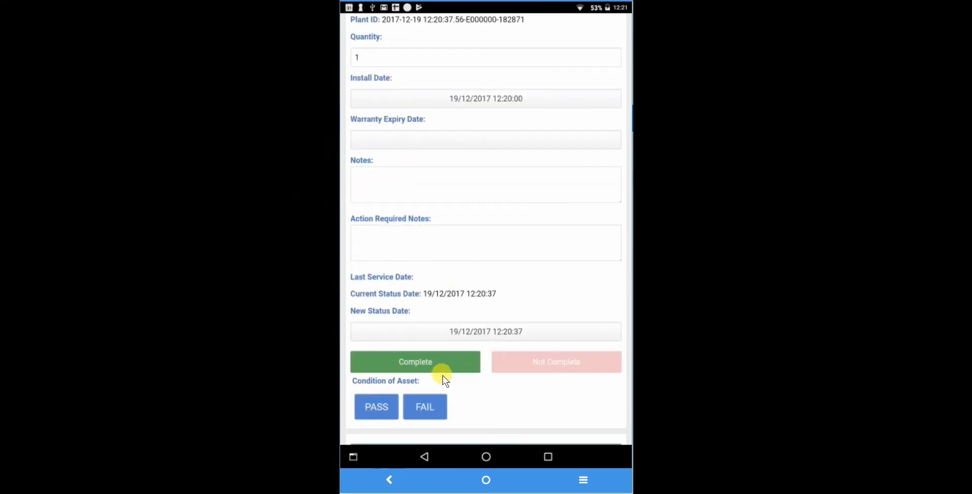
Step: Mark the boiler as Complete with the asset condition PASS, save it and return to the visit
left_click(438, 361)
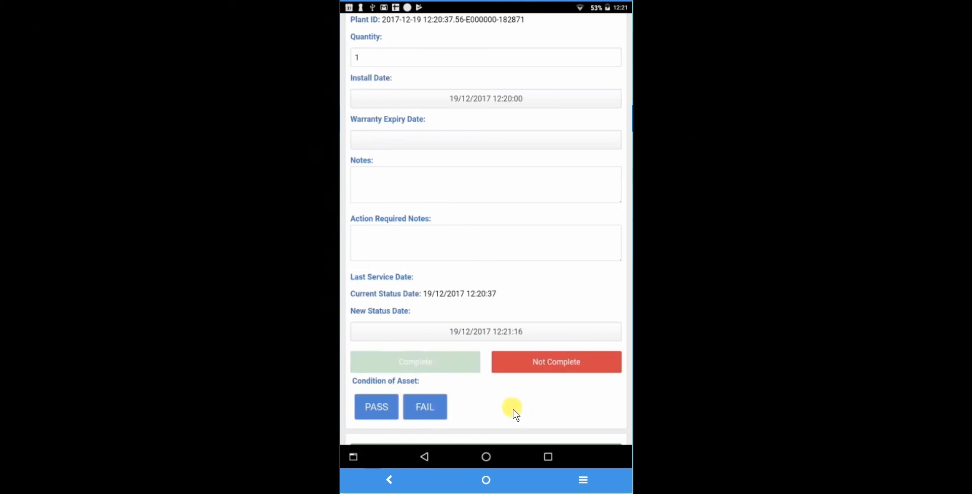
left_click(375, 408)
scroll(478, 356, "down", 3)
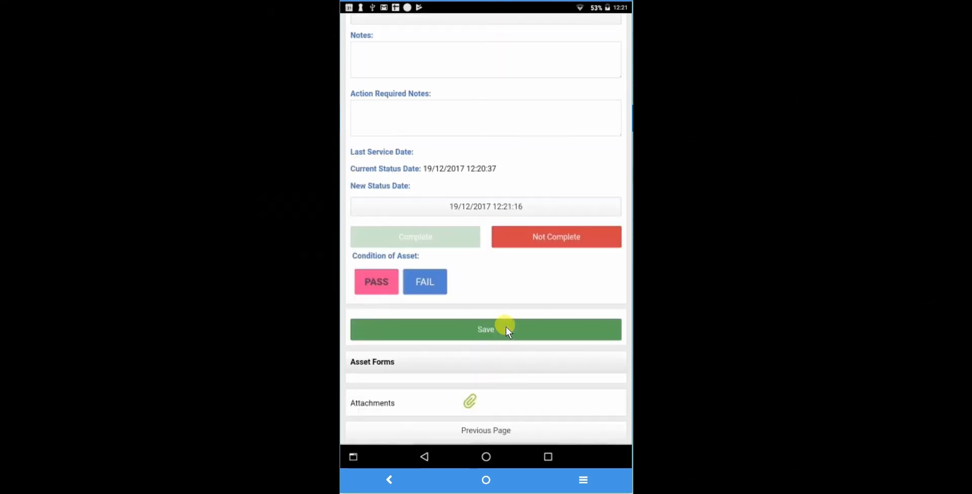
left_click(505, 326)
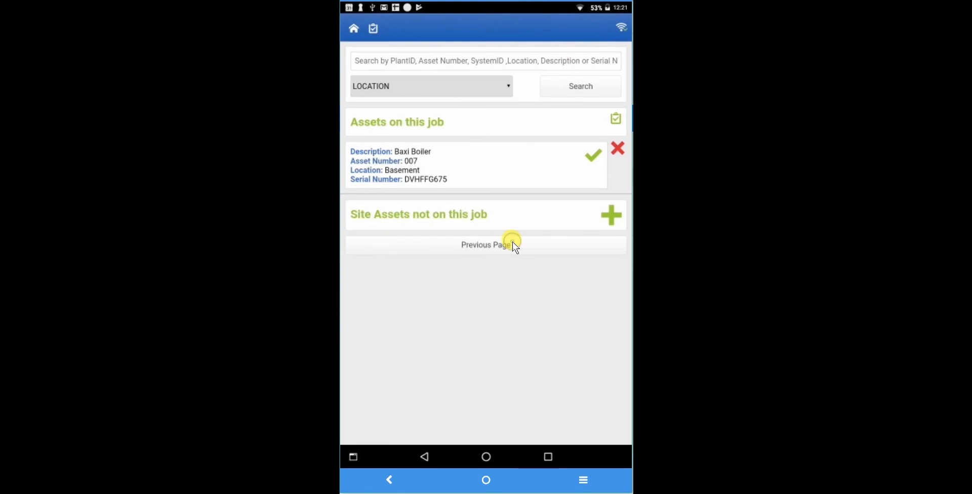
left_click(513, 245)
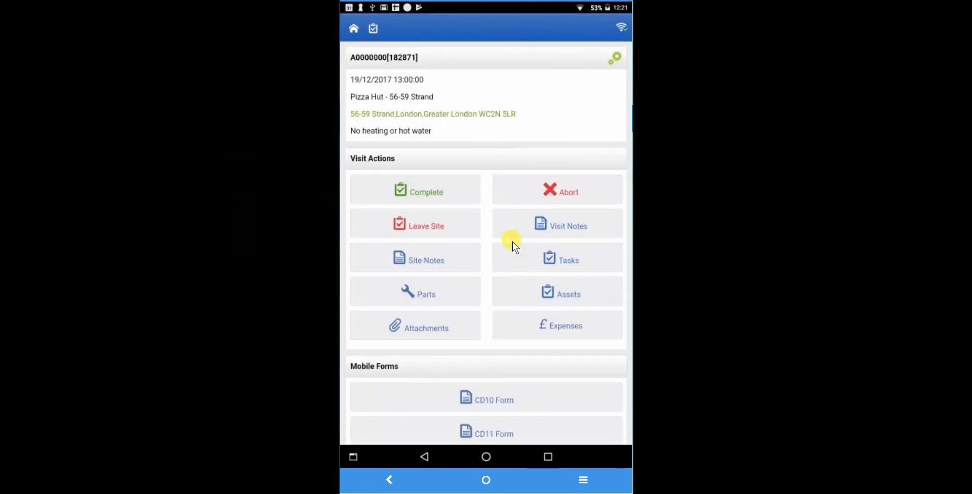
Step: Create a new job part for the visit described as Baxi Boiler with part number 785667
left_click(433, 292)
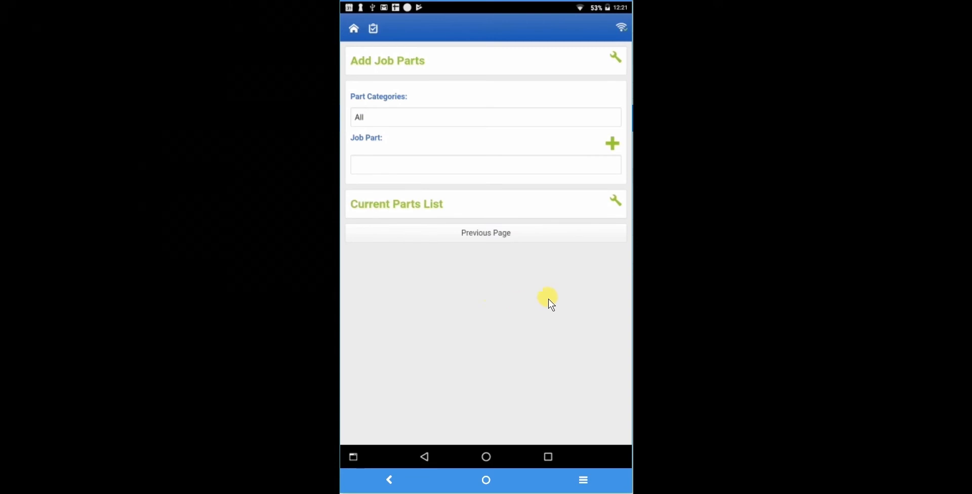
left_click(394, 162)
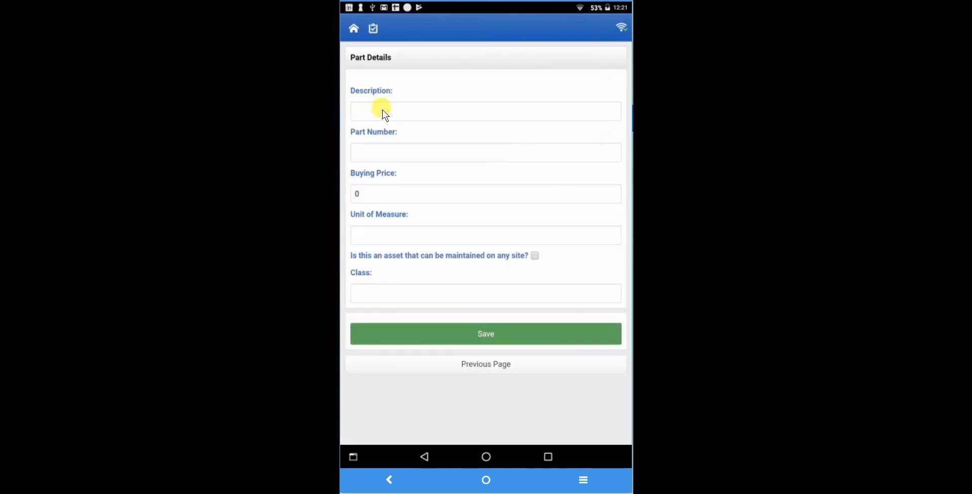
left_click(382, 113)
type("Baxi Boiler")
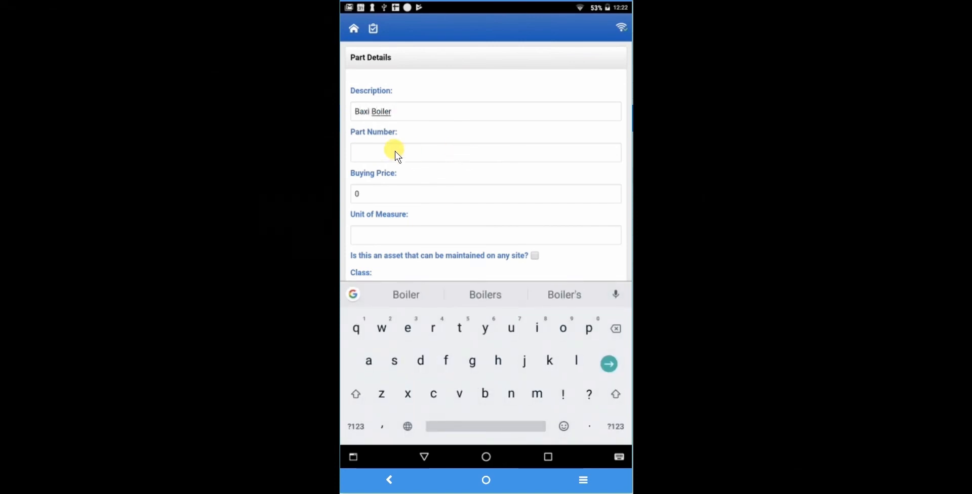
left_click(396, 153)
type("785667")
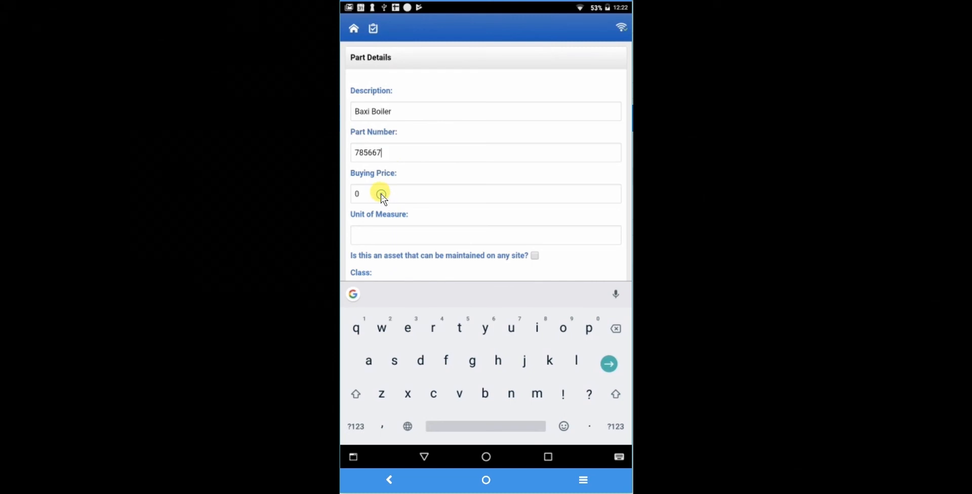
Step: Set the new part's buying price to 500.00 and its unit of measure to EACH
left_click(381, 194)
type("5")
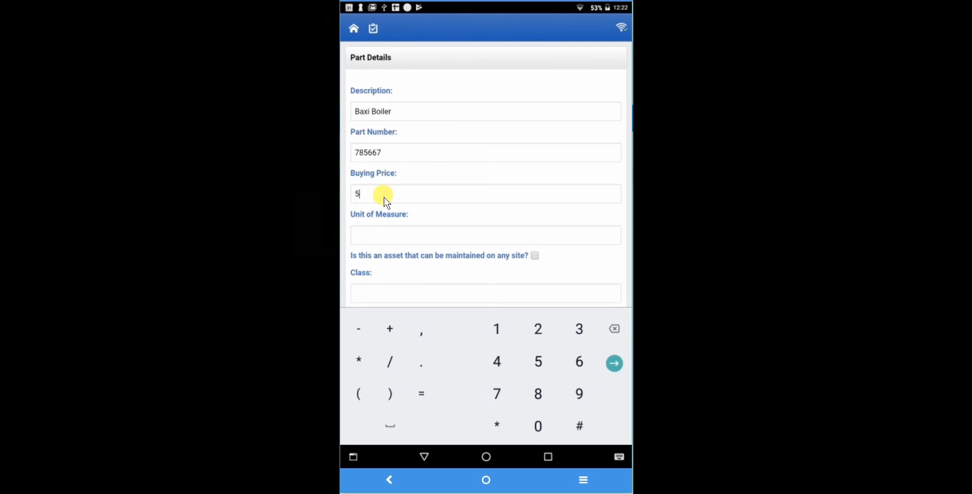
type("00.00")
left_click(397, 234)
type("ea")
left_click(389, 250)
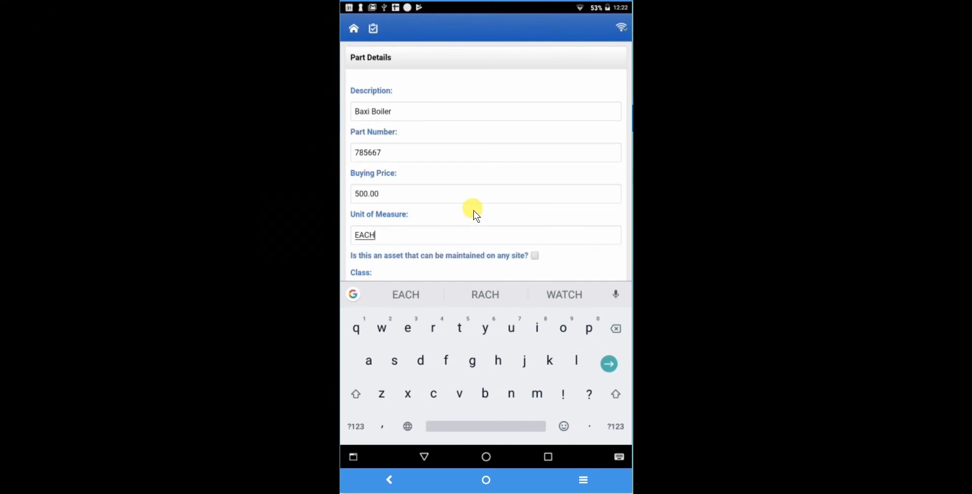
Step: Mark the part as an asset that can be maintained on any site and set its class to Boilers
scroll(473, 214, "down", 2)
left_click(535, 182)
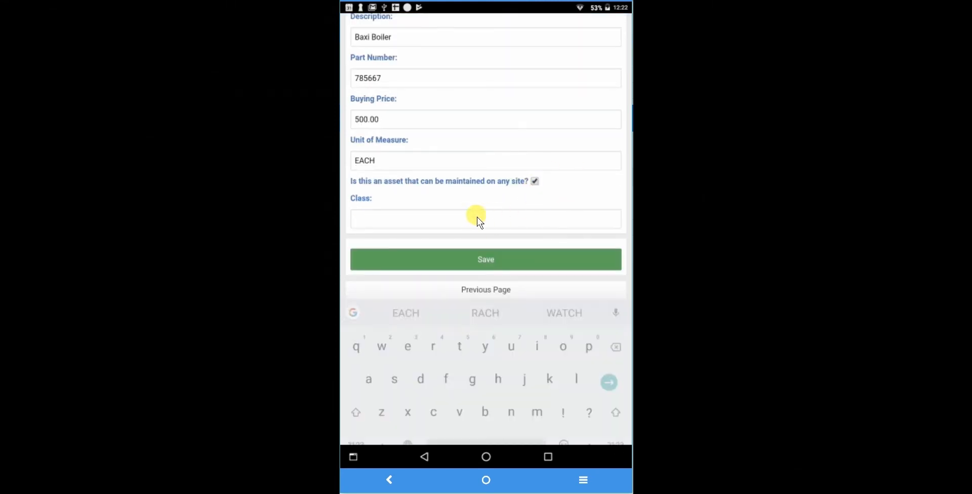
left_click(413, 291)
left_click(384, 211)
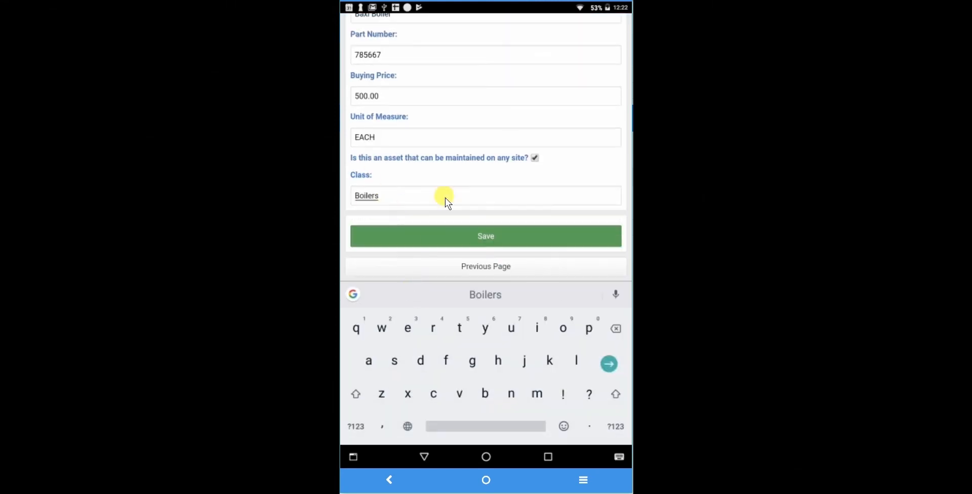
Step: Save the new part, record a quantity of 1 as used on the job and return to the visit
left_click(517, 235)
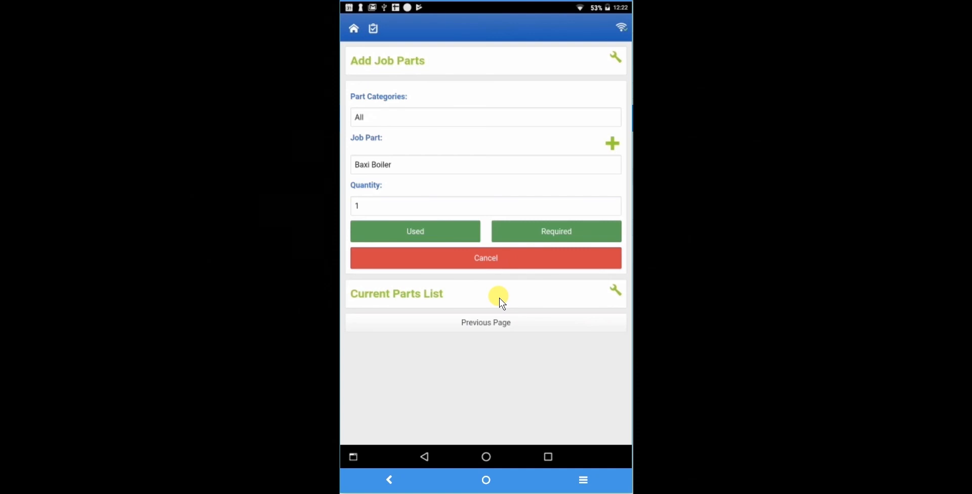
left_click(433, 232)
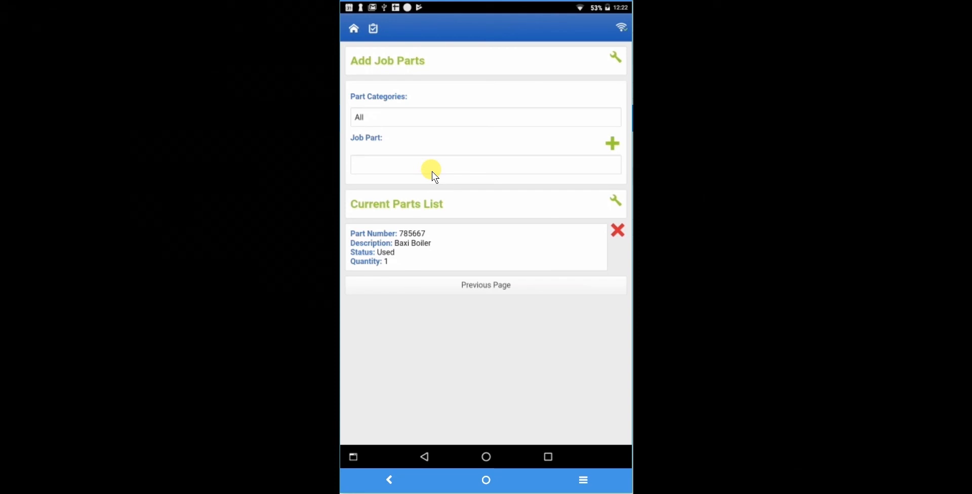
left_click(499, 286)
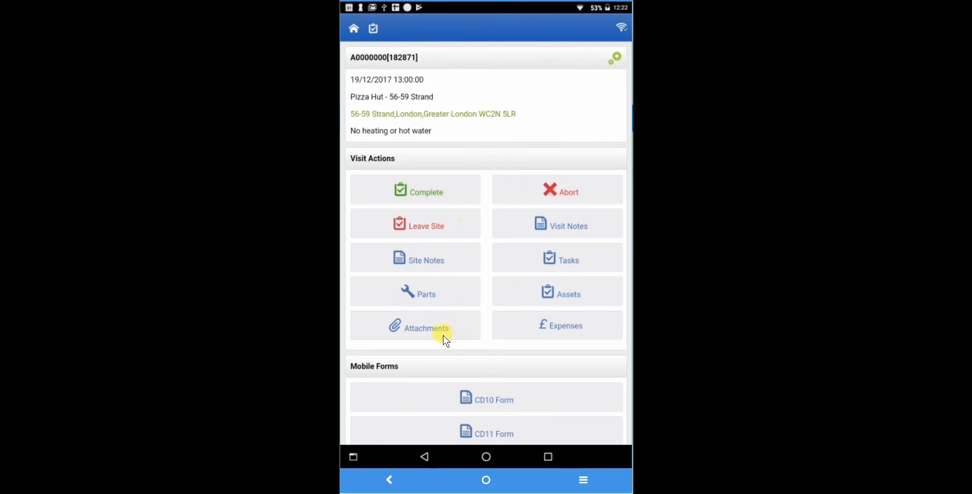
Step: Look at the options for adding attachments to the visit and return without adding any
left_click(439, 328)
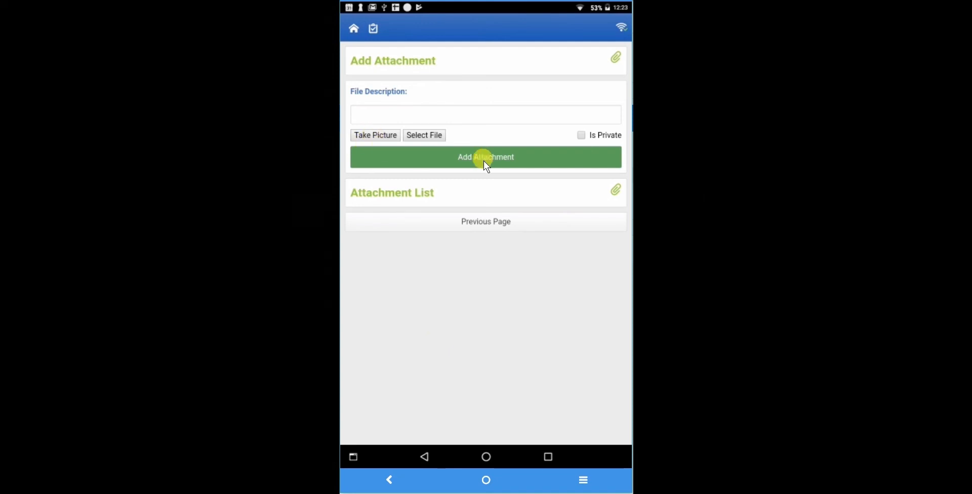
left_click(484, 221)
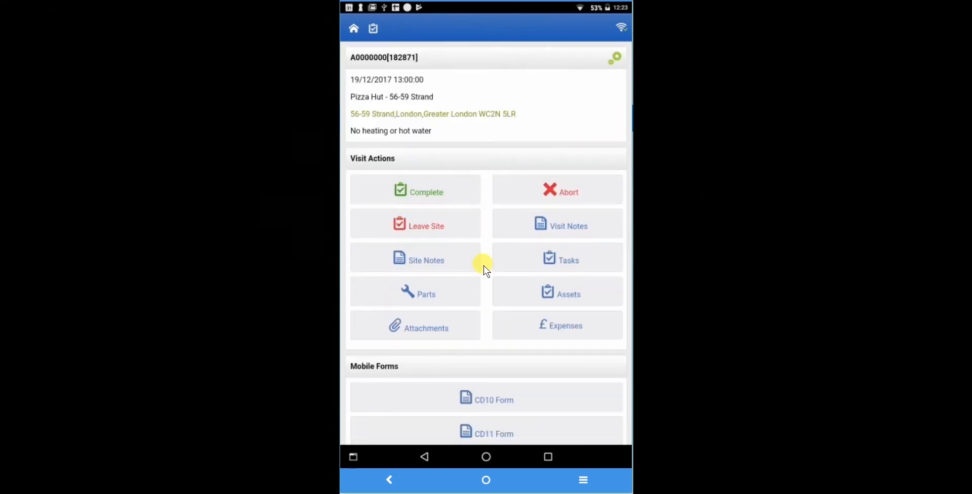
Step: Save the public visit note "replaced boiler as the old one was no longer repairable." and return to the visit
left_click(578, 223)
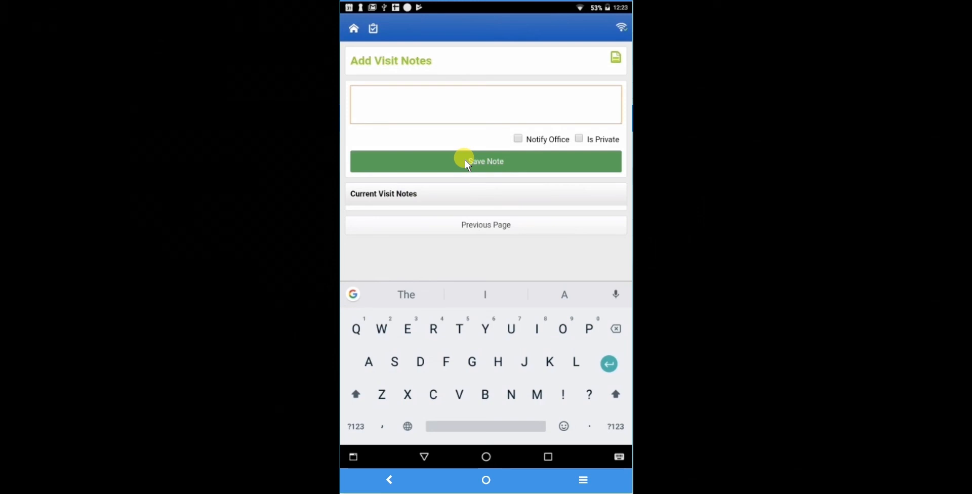
type("replace")
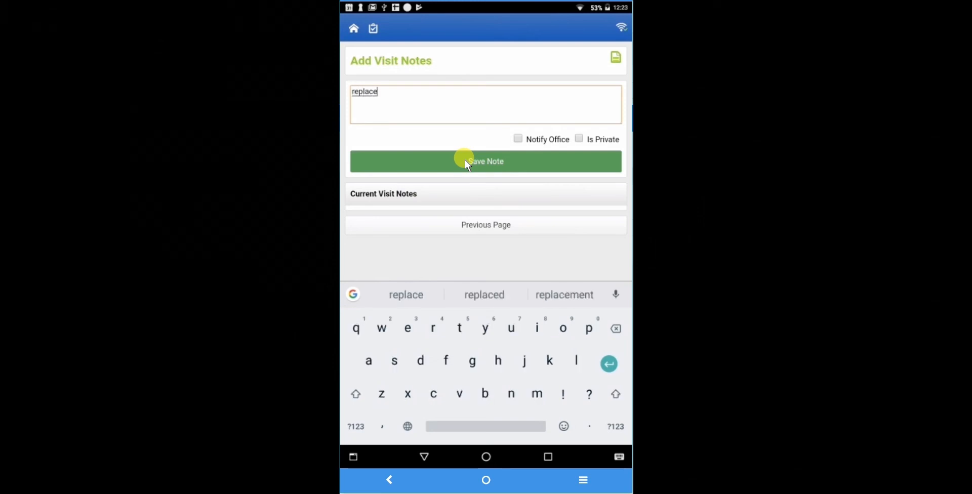
type("d boiler as th")
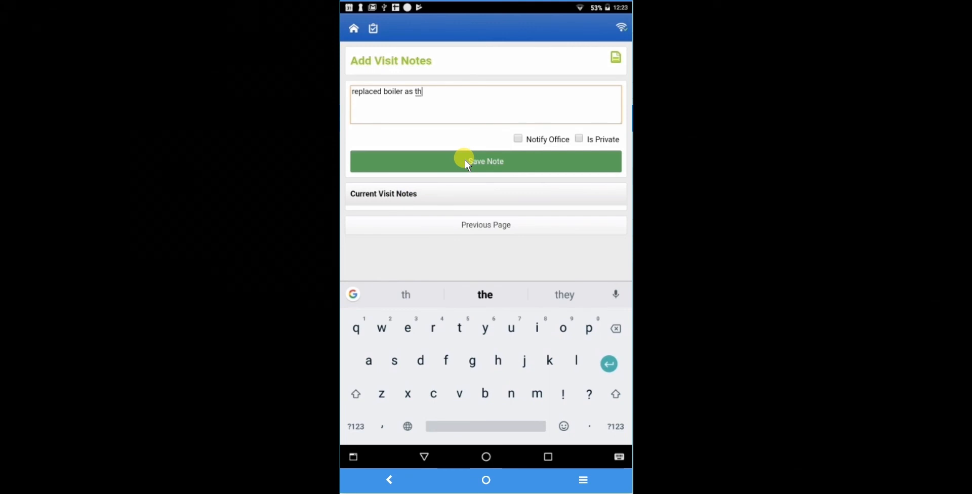
type("e old one was ")
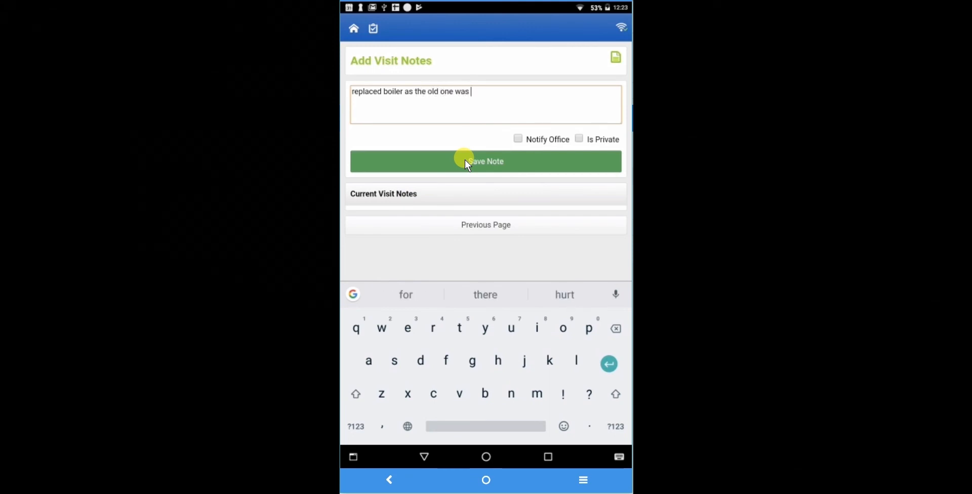
type("no longer repairab")
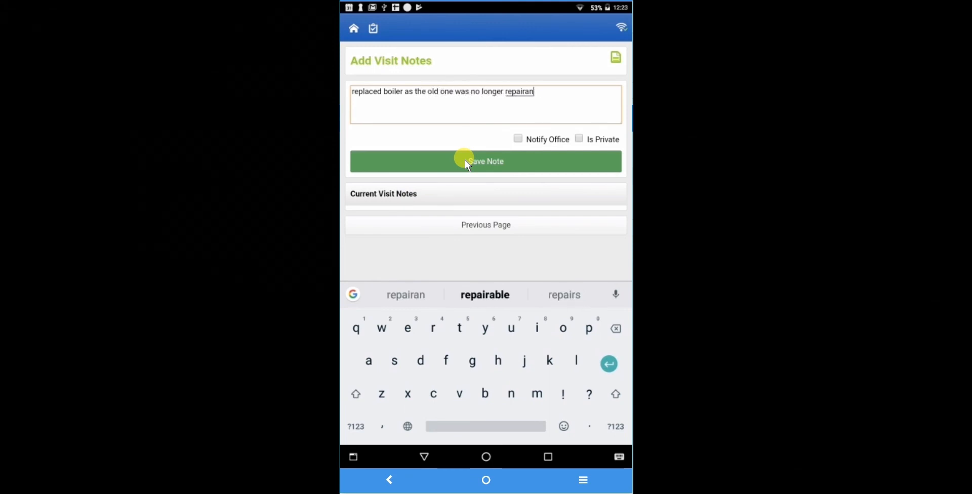
type("le.")
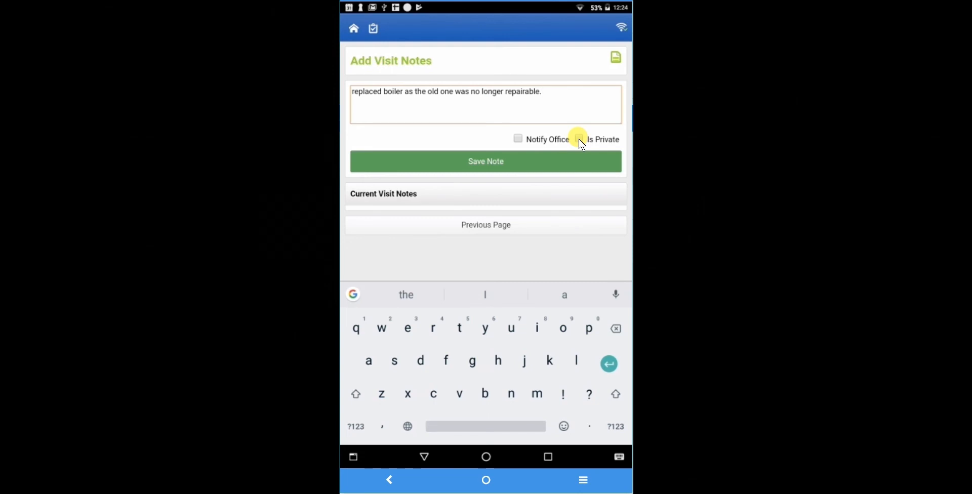
left_click(501, 163)
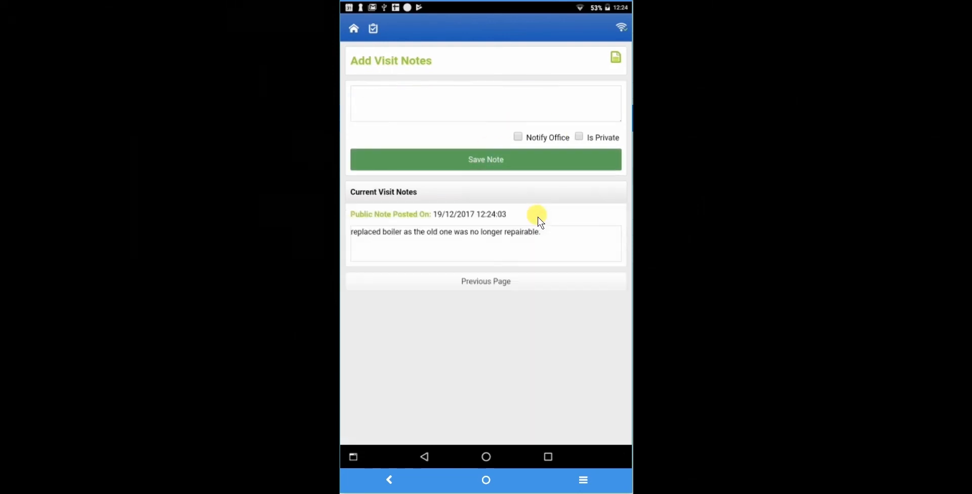
left_click(455, 98)
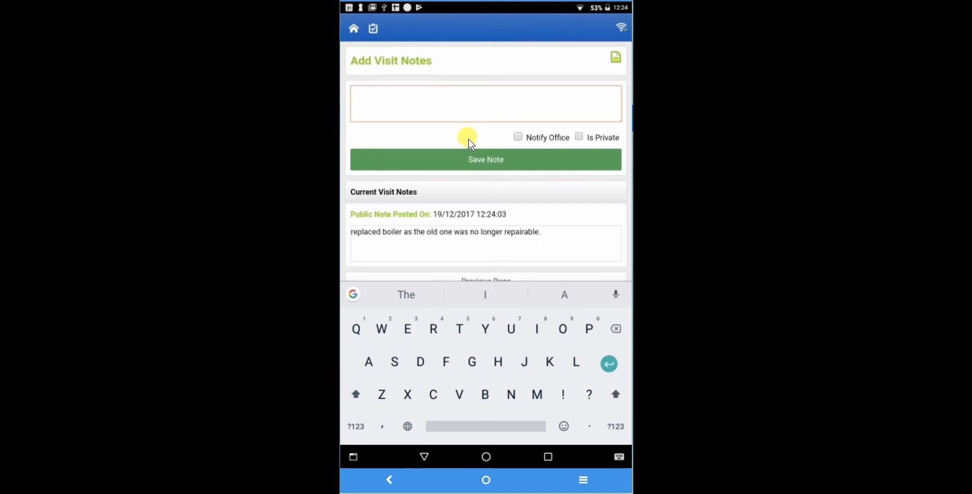
scroll(473, 228, "down", 1)
left_click(490, 267)
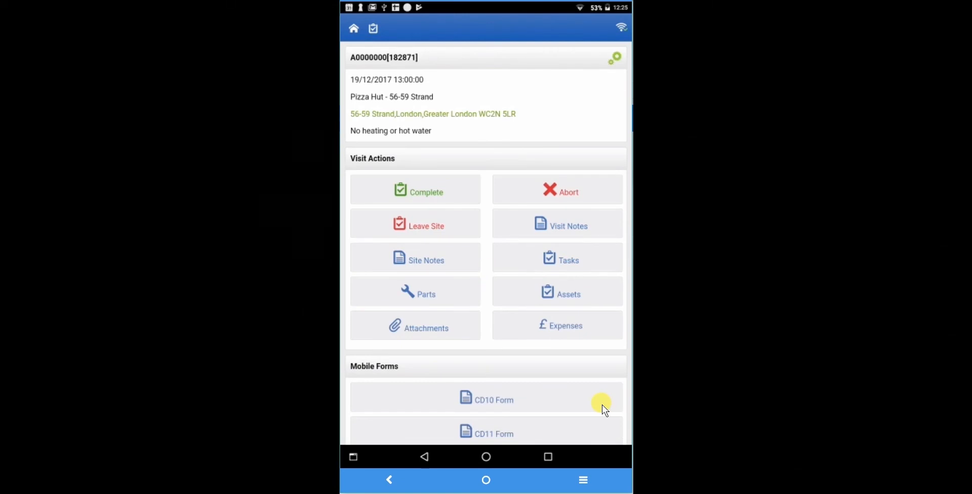
Step: Review the list of mobile forms available for the visit
scroll(559, 352, "down", 5)
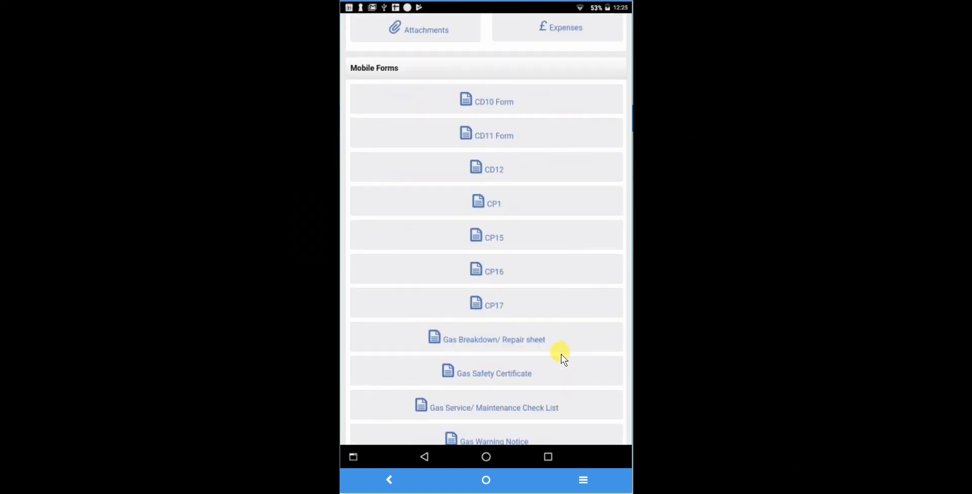
scroll(562, 355, "down", 3)
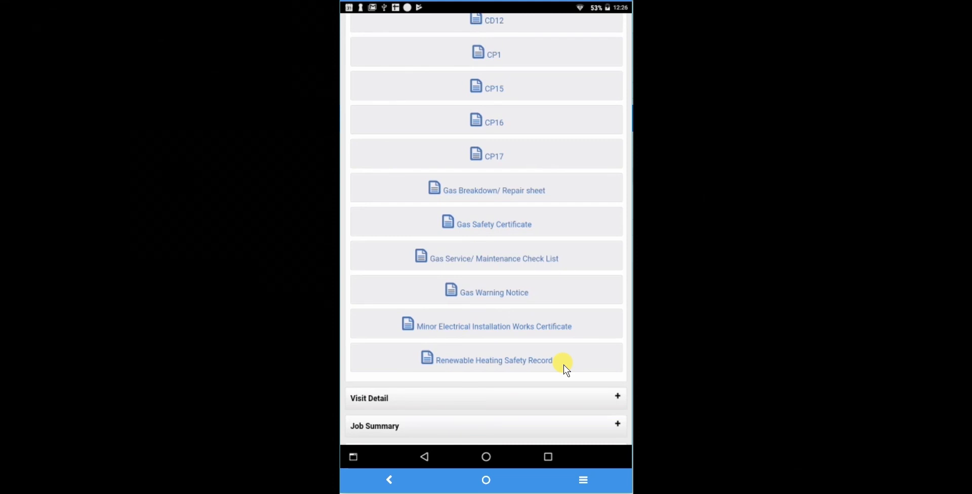
scroll(563, 364, "up", 5)
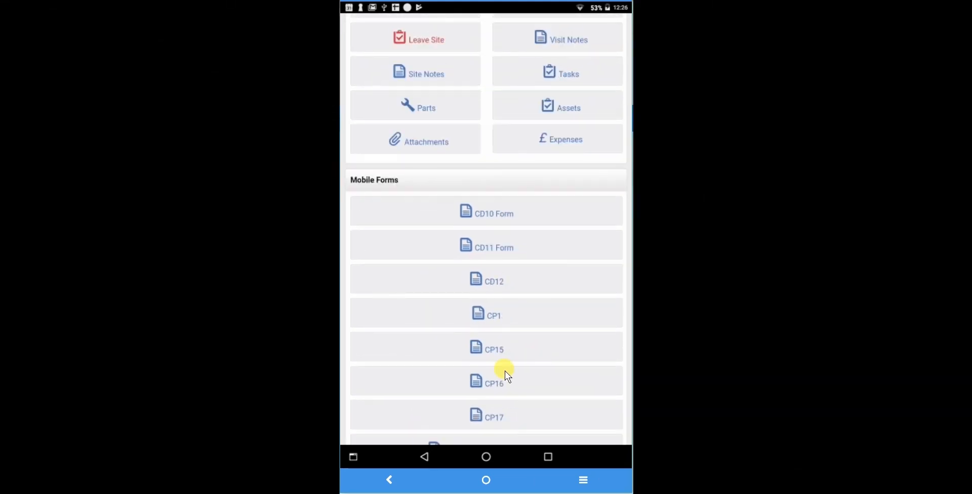
scroll(505, 371, "up", 4)
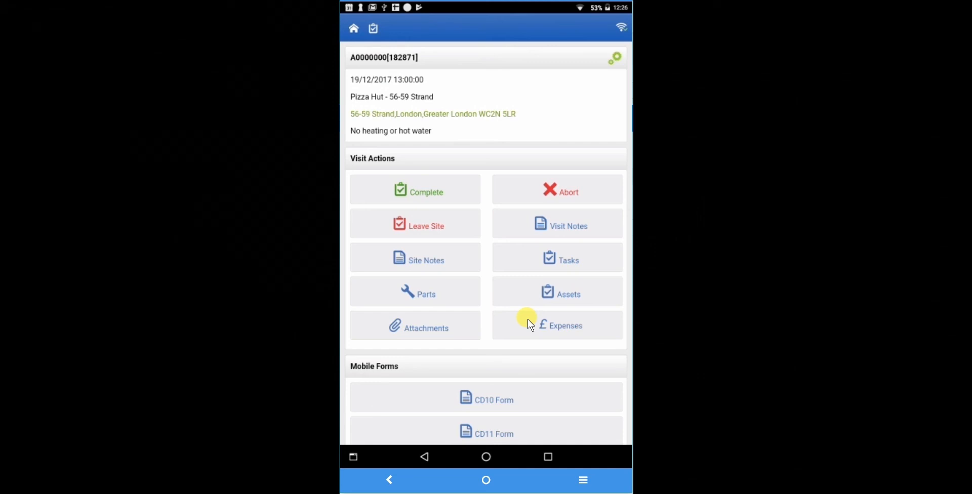
Step: Start completing the job without attachments, answering Yes to the issue being resolved and leaving the recommendation empty
left_click(442, 186)
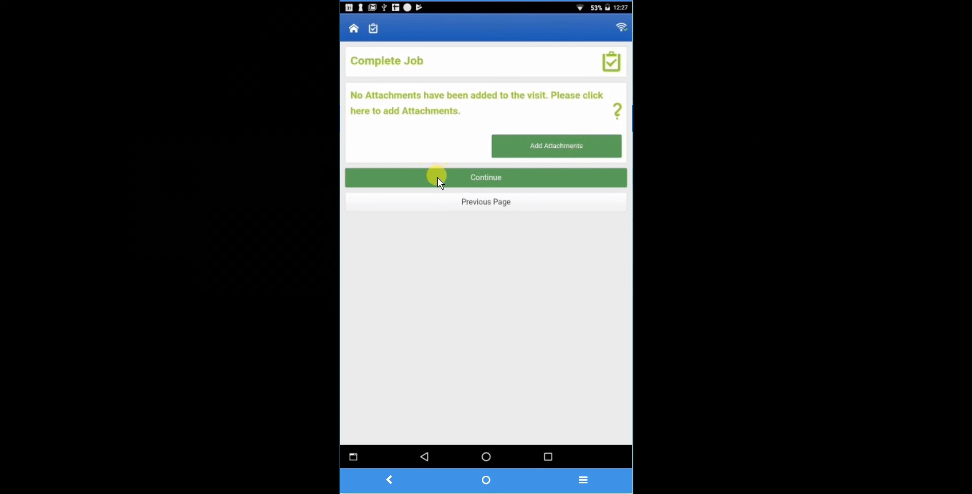
left_click(456, 177)
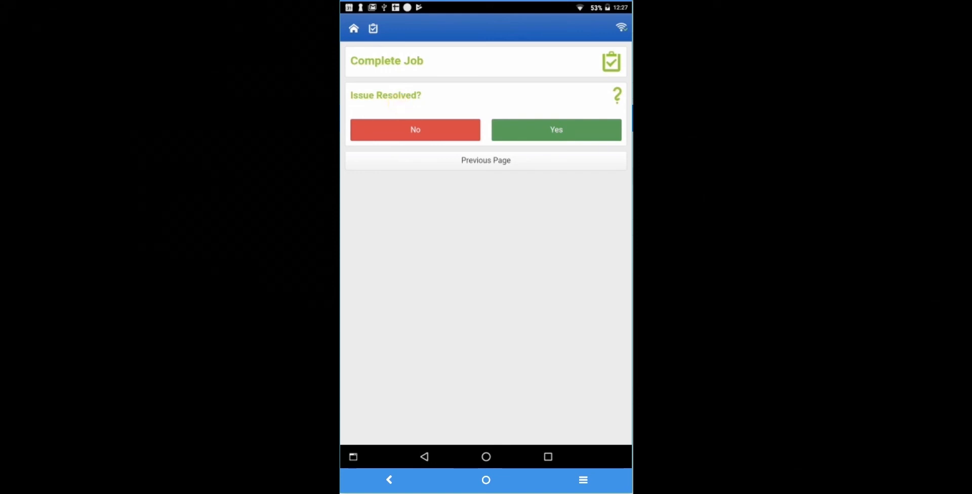
left_click(575, 129)
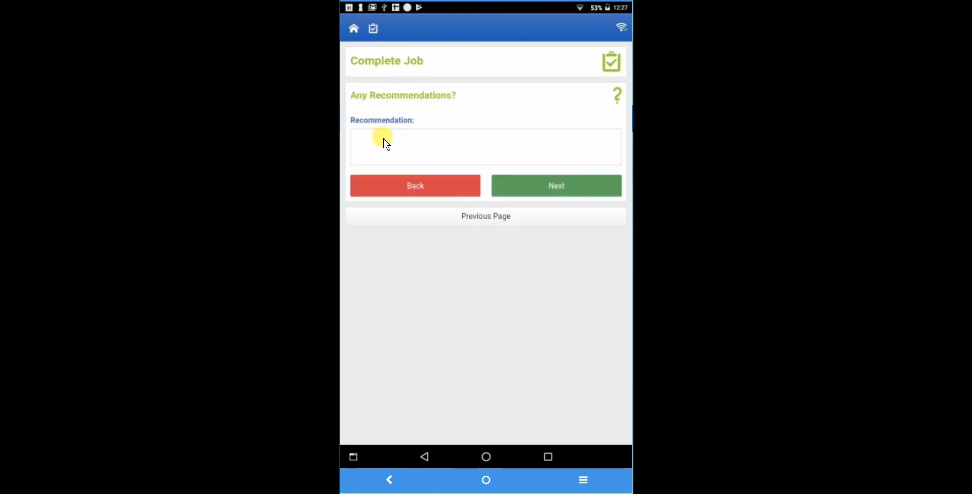
left_click(480, 162)
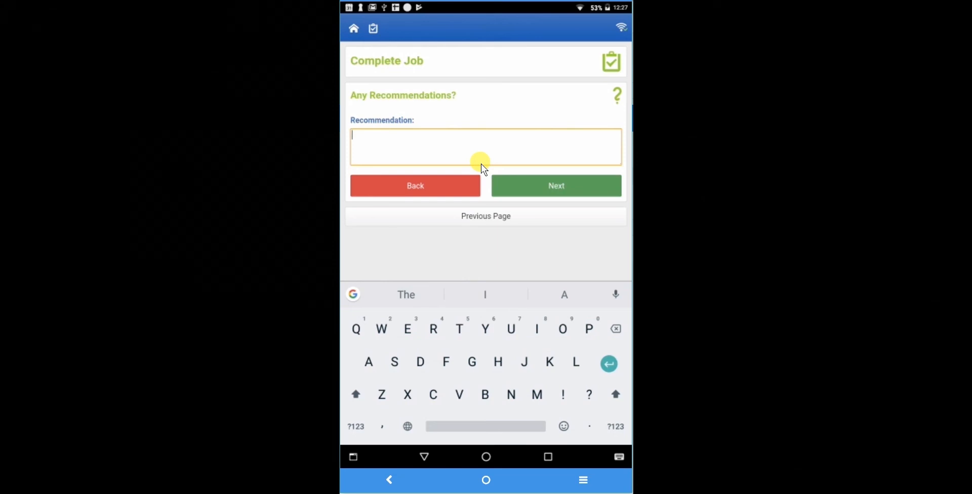
left_click(559, 184)
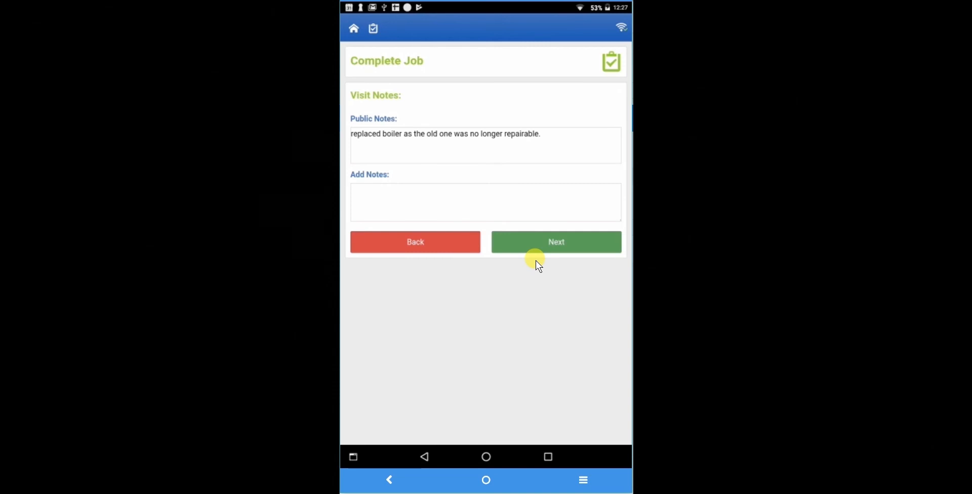
Step: Continue the completion without extra notes, accepting the status times and parts list, and the status date 19/12/2017 12:28
left_click(403, 202)
left_click(586, 243)
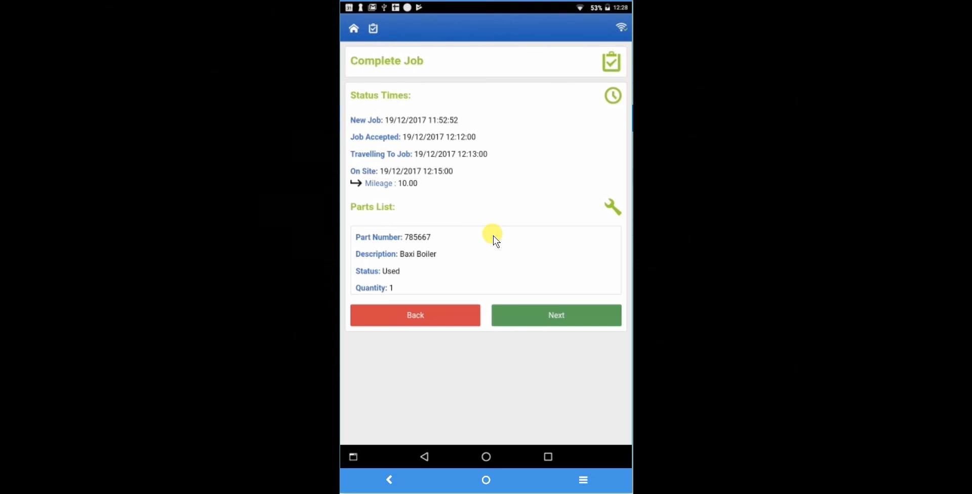
left_click(558, 314)
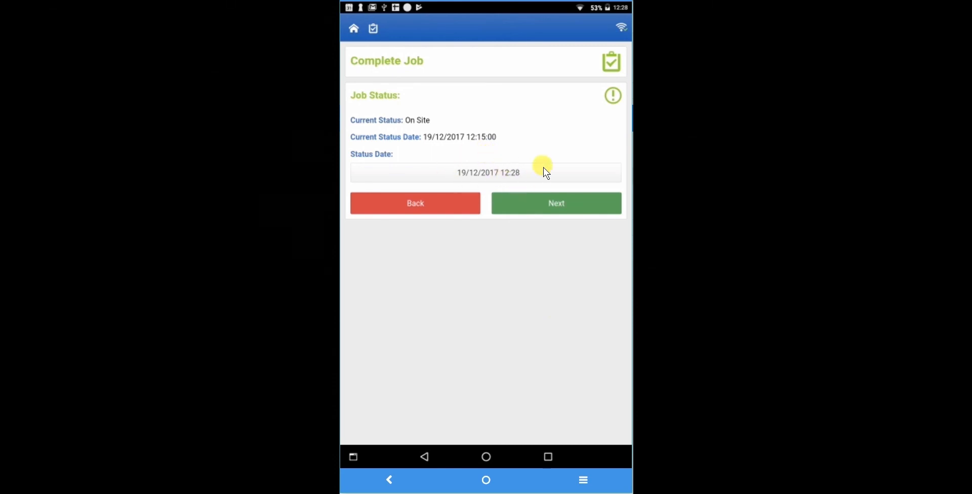
left_click(549, 201)
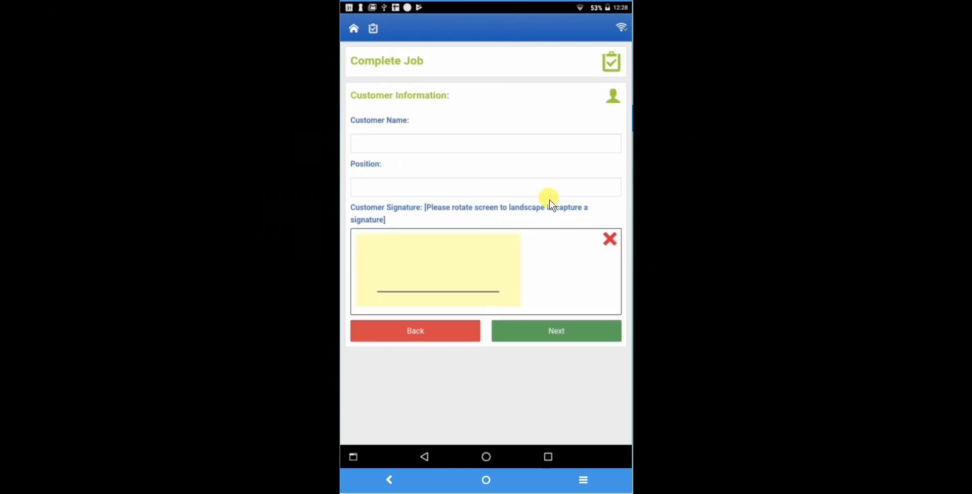
Step: Enter the customer's name in the customer information for the job completion
left_click(419, 144)
type("me")
scroll(453, 213, "down", 2)
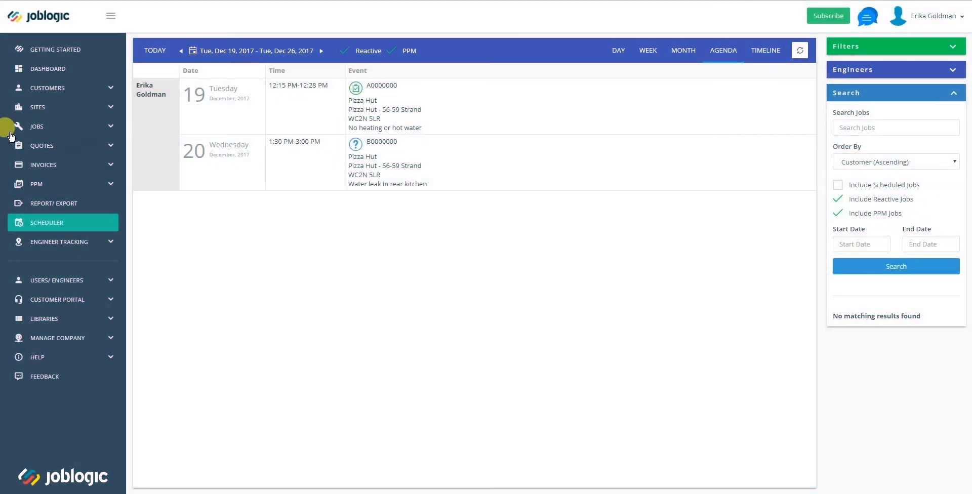
Step: Show the advanced filters on the list of all jobs and open the completed Pizza Hut callout job
left_click(39, 126)
left_click(45, 158)
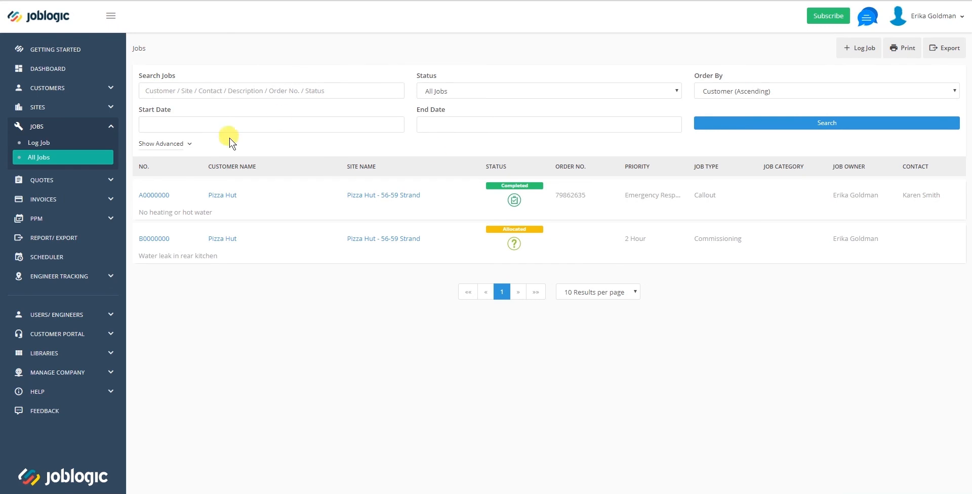
left_click(183, 144)
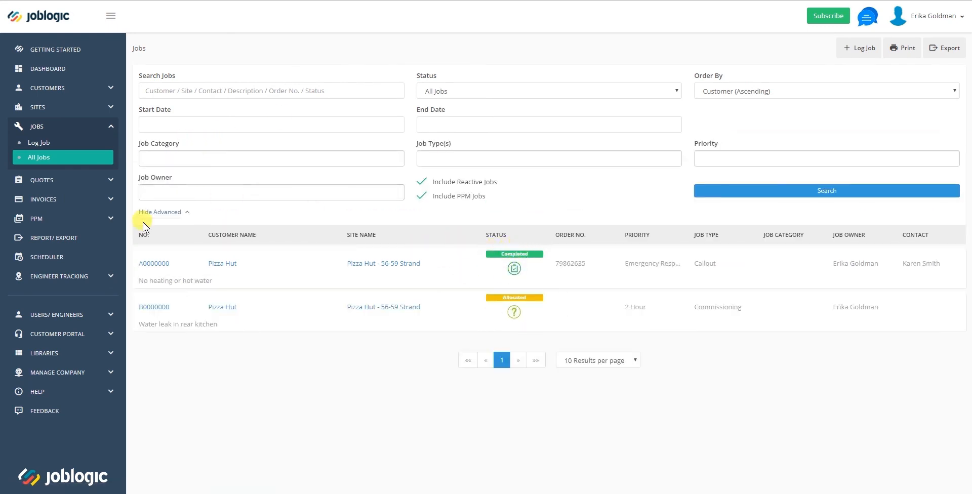
left_click(160, 264)
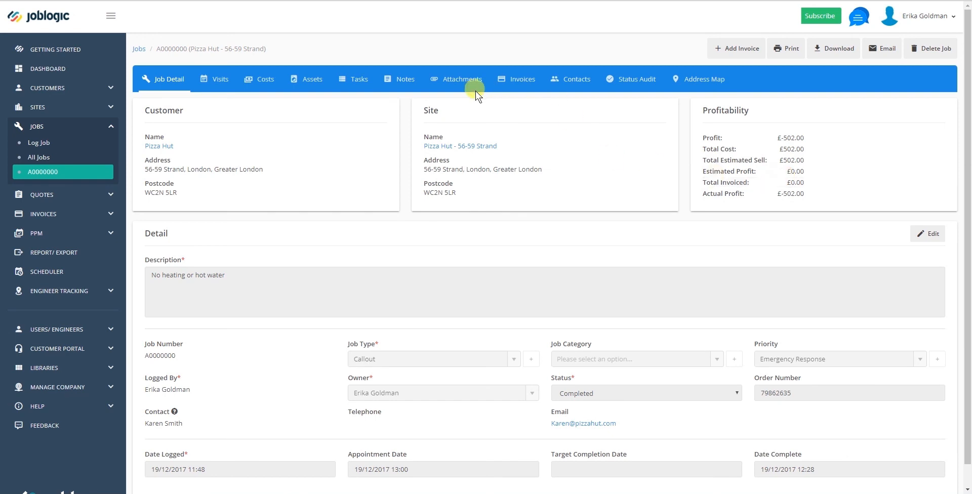
Step: Download the call slip PDF from the job's public attachments, view it and return to the job
left_click(453, 79)
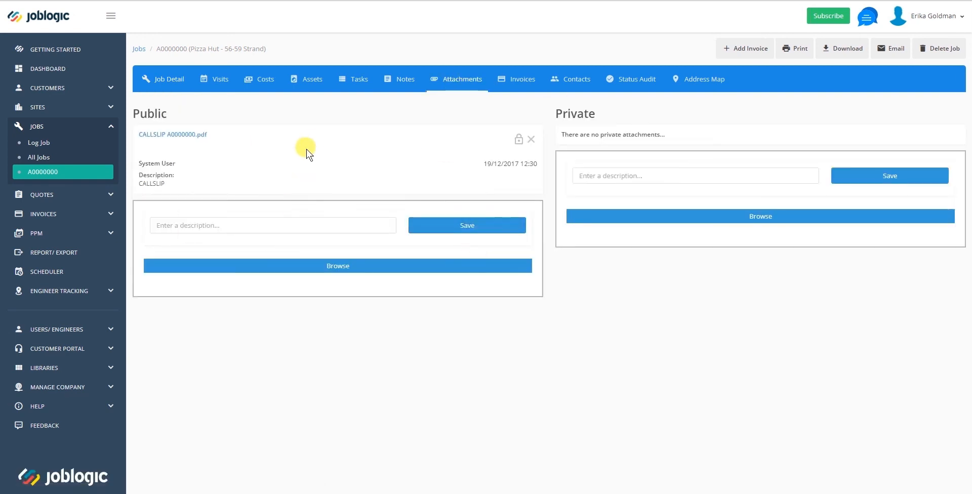
left_click(183, 136)
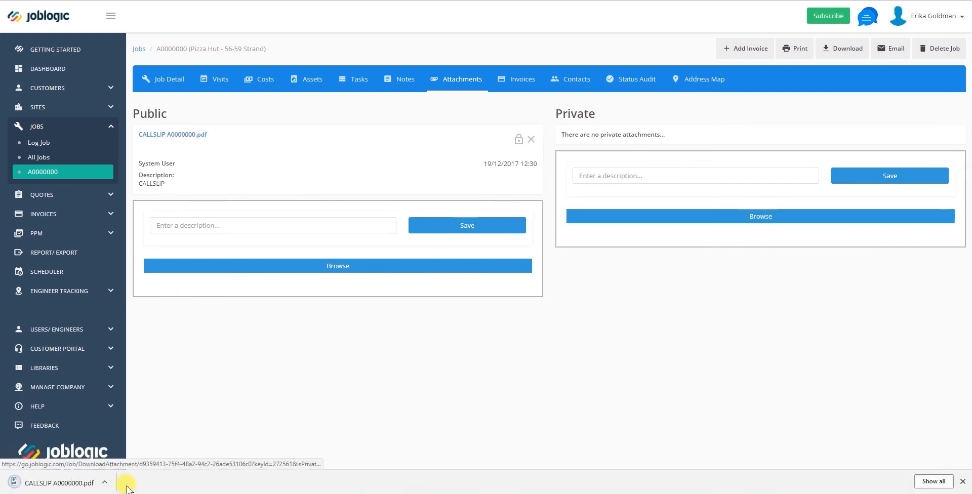
left_click(20, 481)
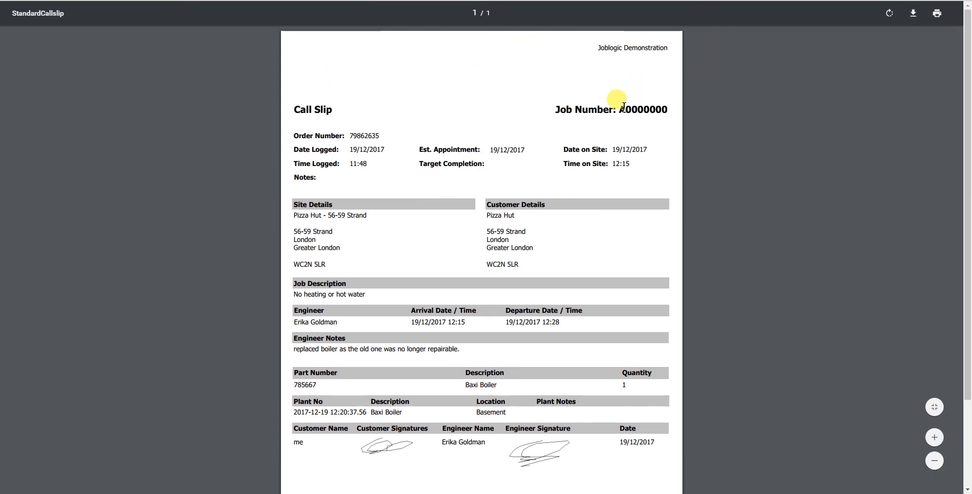
left_click(356, 0)
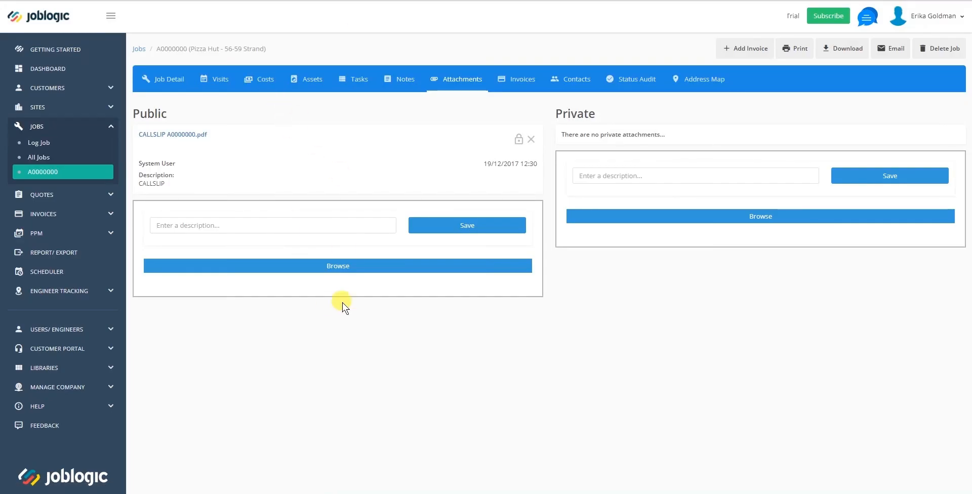
Step: In the job's costs, set the labour cost to £15.00 per hour and its sell rate to £35.00 per hour, and save
left_click(263, 81)
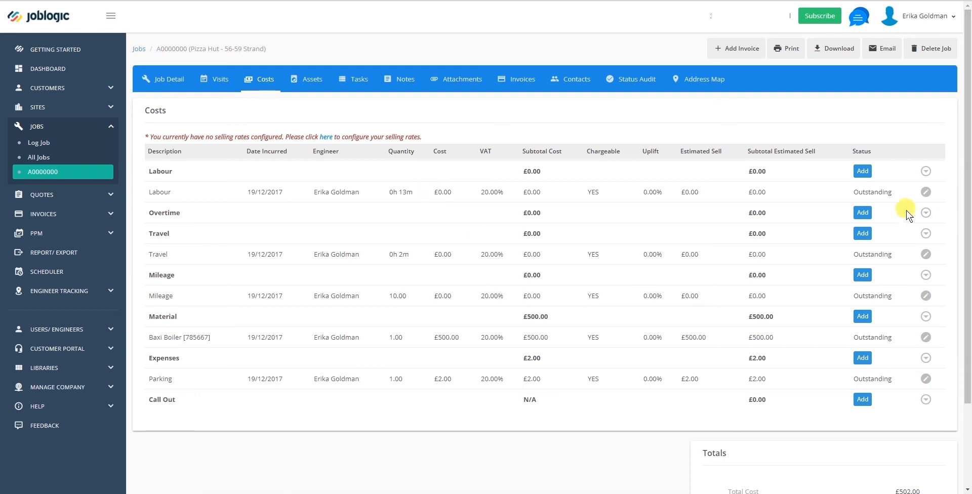
left_click(925, 192)
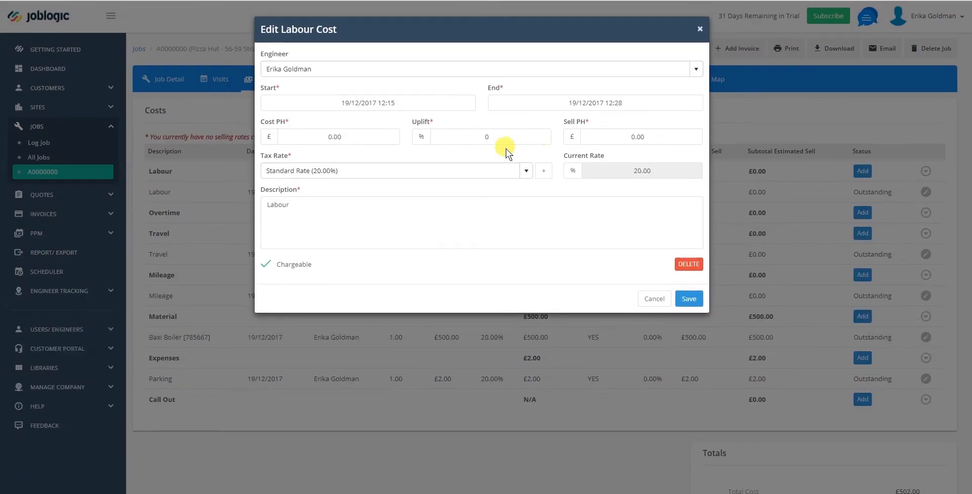
left_click_drag(347, 135, 292, 129)
type("15.00")
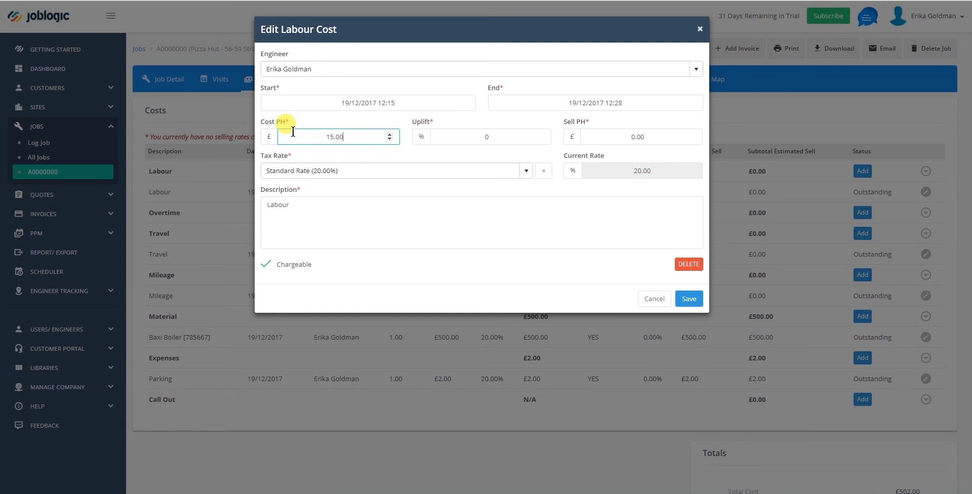
left_click(491, 138)
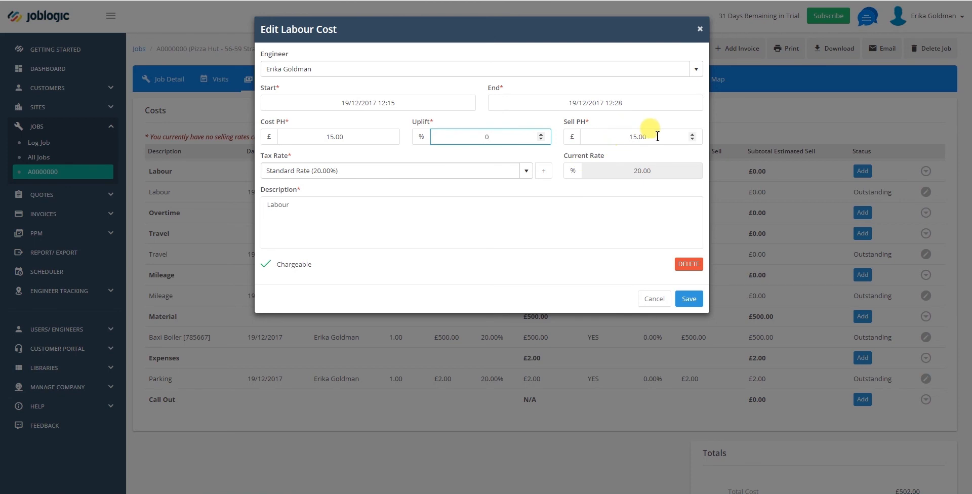
left_click(621, 132)
type("35.00")
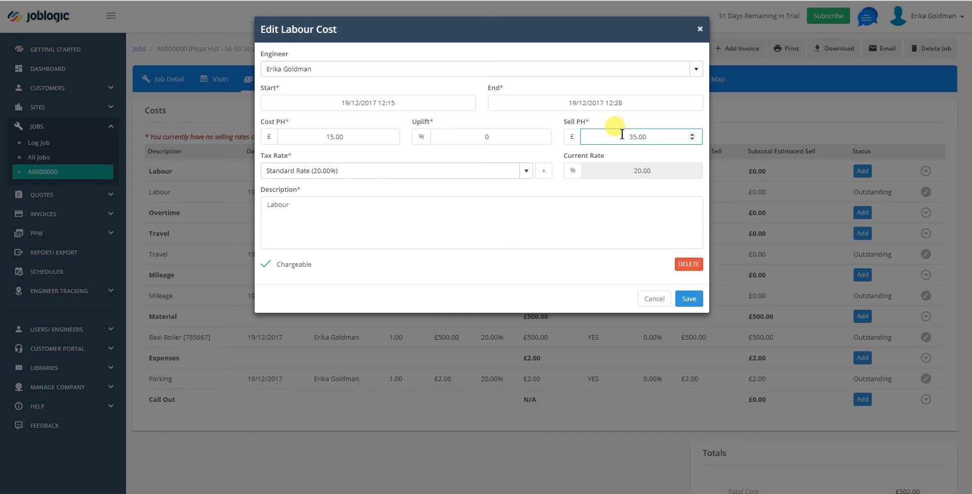
left_click(361, 210)
left_click(693, 299)
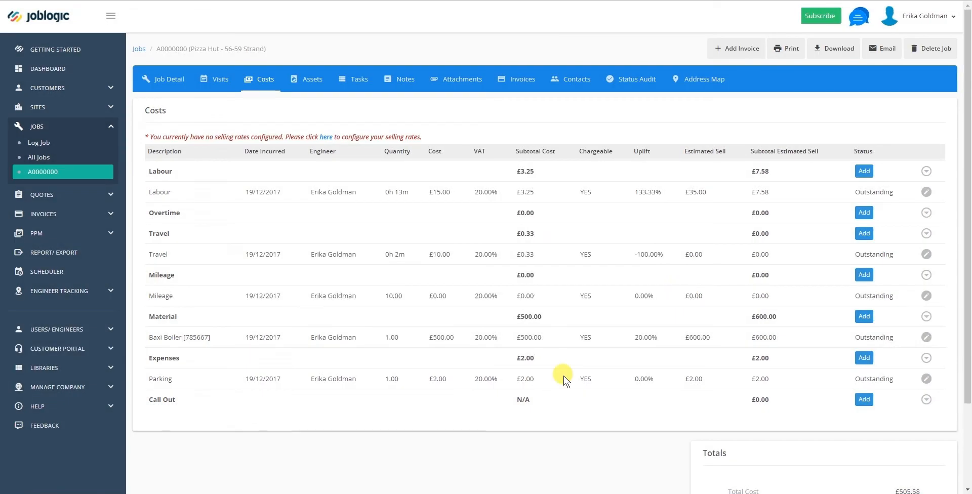
Step: Check the job's cost totals and estimated profit, and create an invoice from the job
scroll(815, 374, "down", 2)
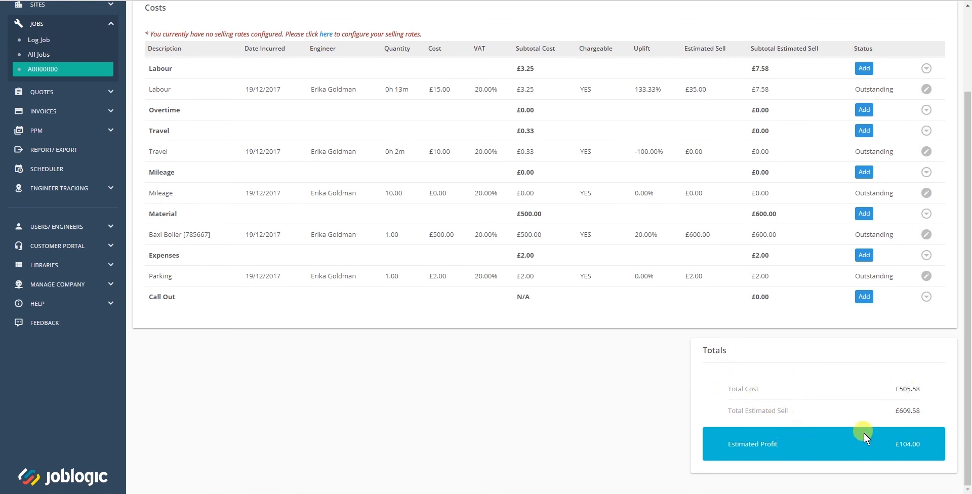
scroll(863, 433, "up", 2)
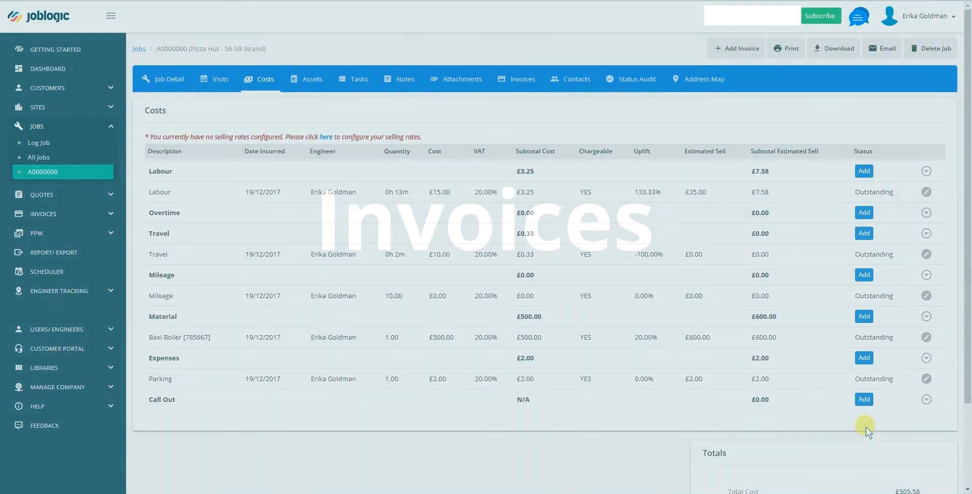
scroll(864, 429, "down", 1)
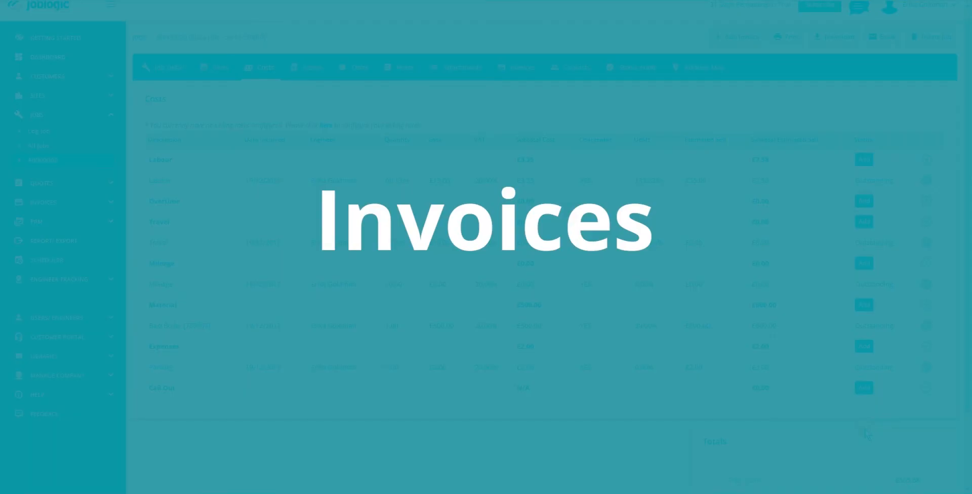
scroll(864, 429, "down", 2)
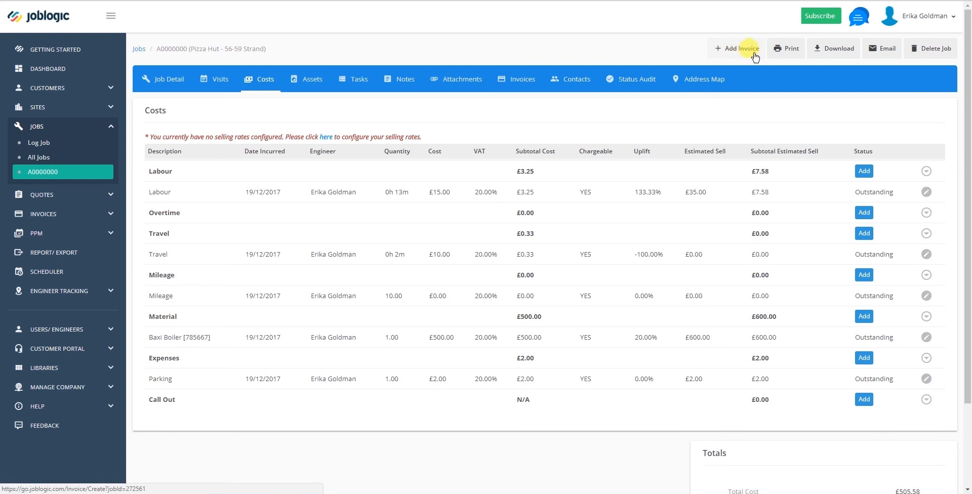
left_click(747, 50)
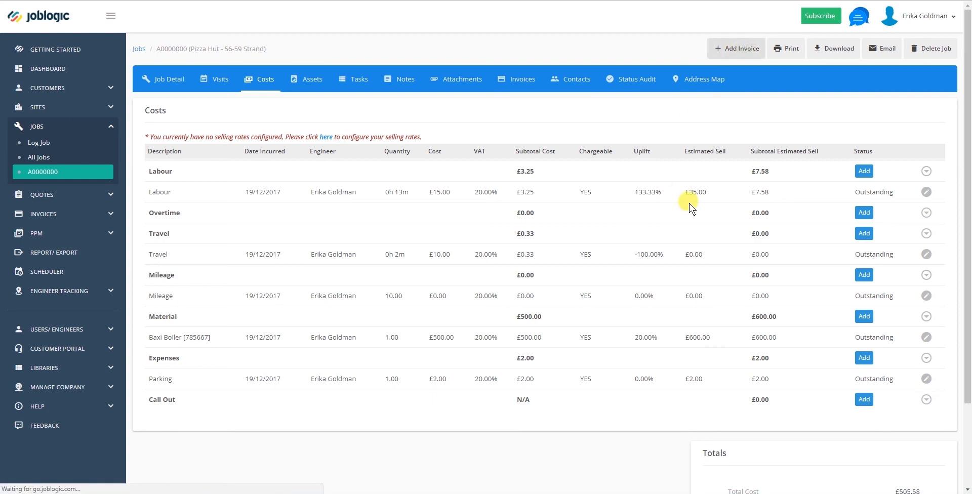
Step: Review the new invoice and delete its Travel and Mileage lines
scroll(594, 353, "down", 2)
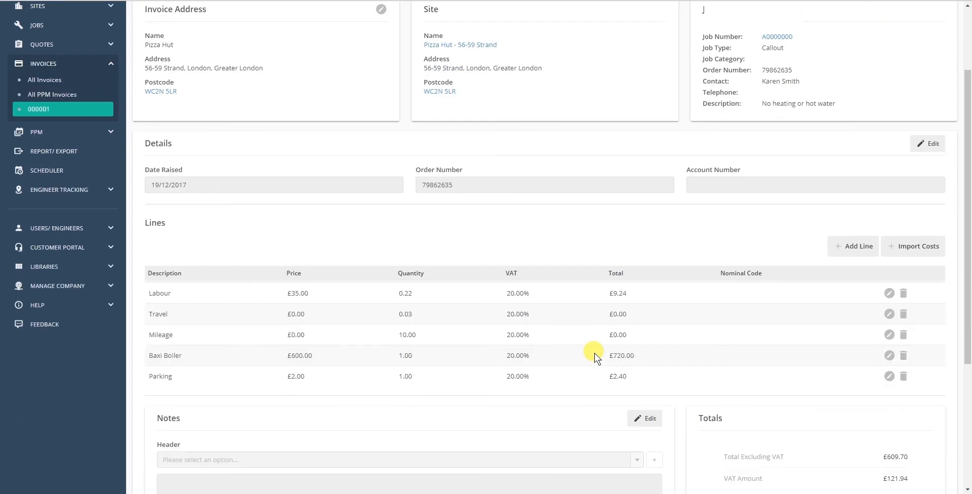
scroll(594, 354, "down", 3)
scroll(594, 353, "up", 3)
scroll(594, 353, "down", 4)
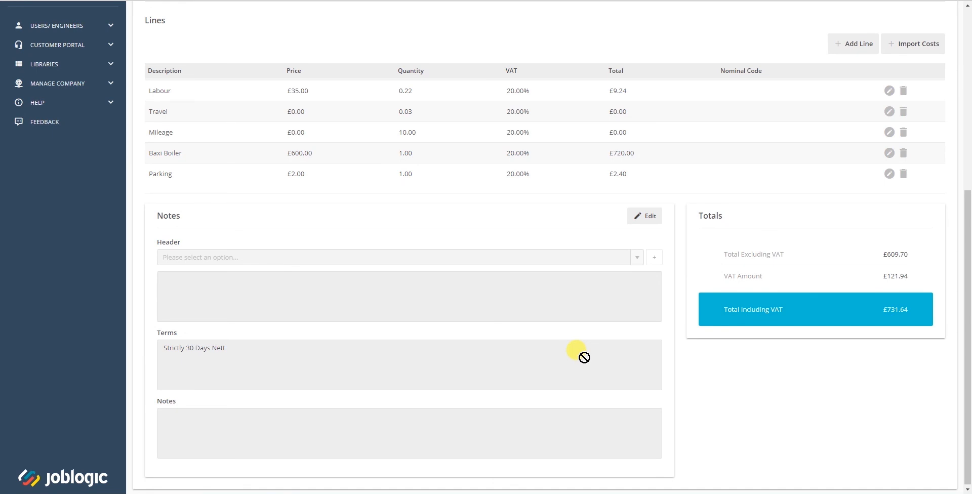
scroll(603, 341, "up", 2)
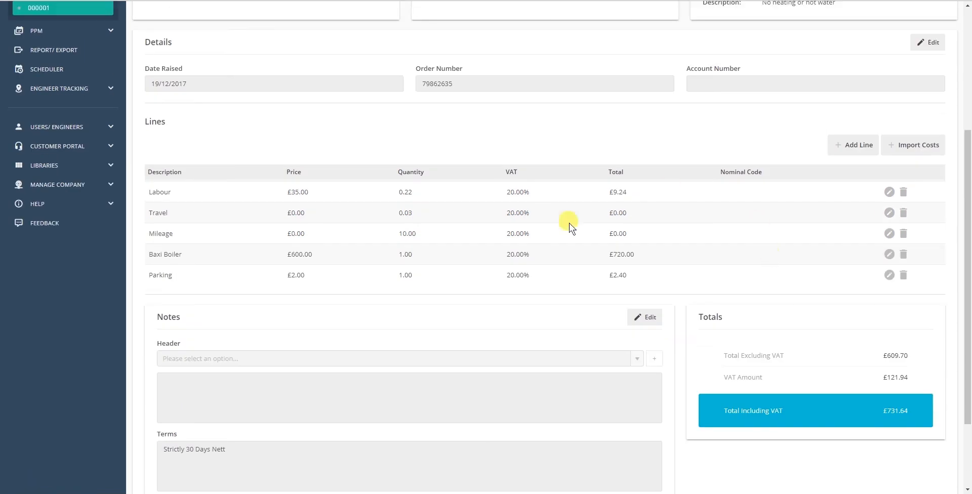
left_click(903, 213)
left_click(541, 44)
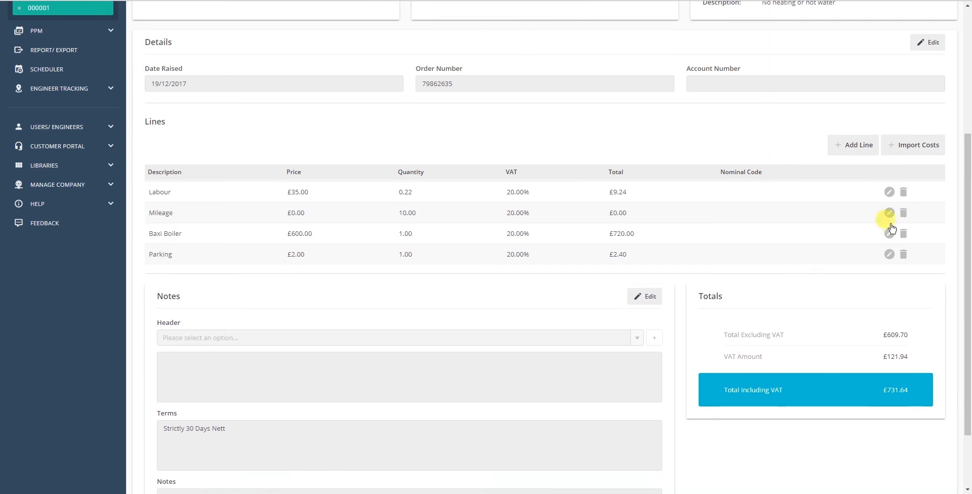
left_click(902, 212)
left_click(526, 40)
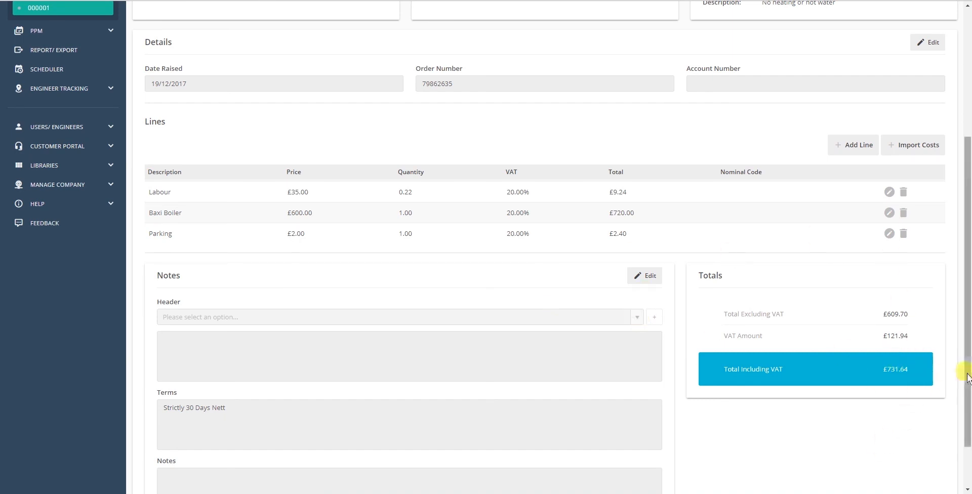
Step: Finalise the invoice and email its detailed version to the job contact with the default subject and body
left_click_drag(967, 377, 968, 236)
left_click(728, 50)
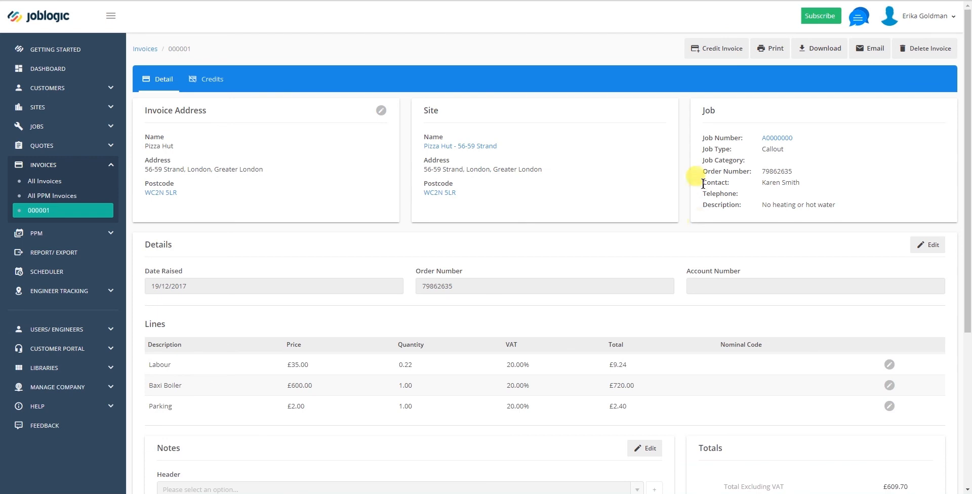
left_click(877, 49)
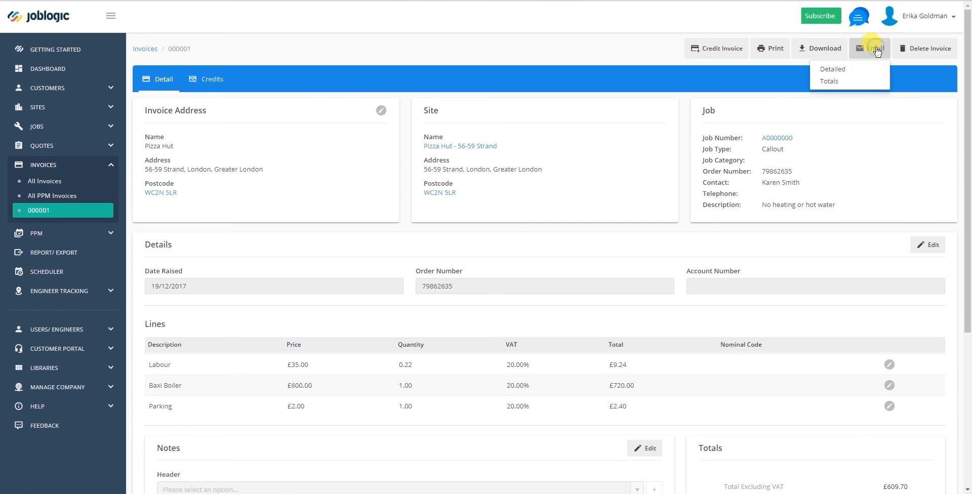
left_click(839, 69)
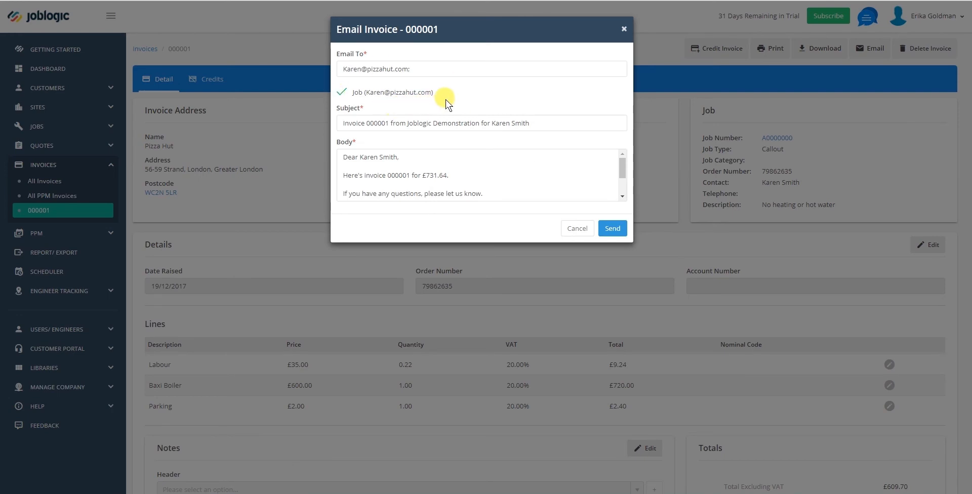
triple_click(432, 69)
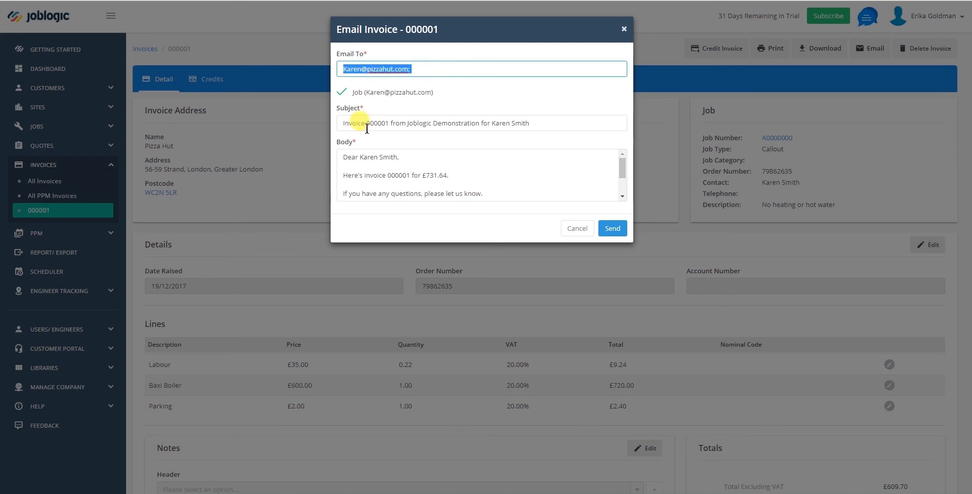
left_click(620, 229)
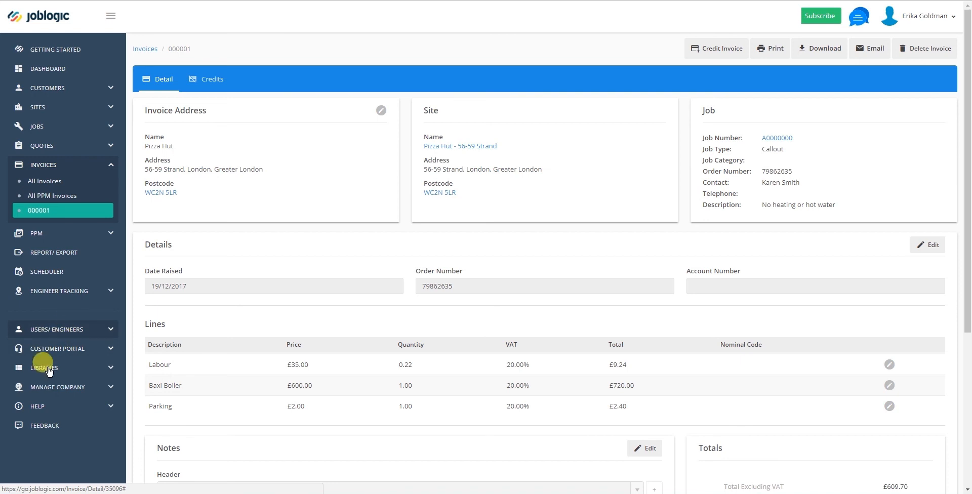
Step: Examine the company's system settings, forms library, customer notifications and financial details
left_click(51, 387)
left_click(36, 355)
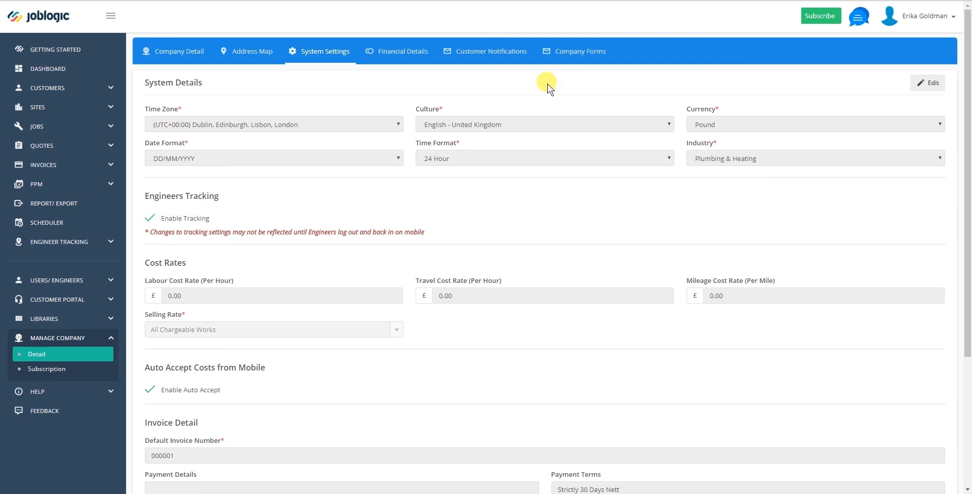
scroll(579, 331, "down", 3)
scroll(535, 202, "up", 3)
left_click(597, 50)
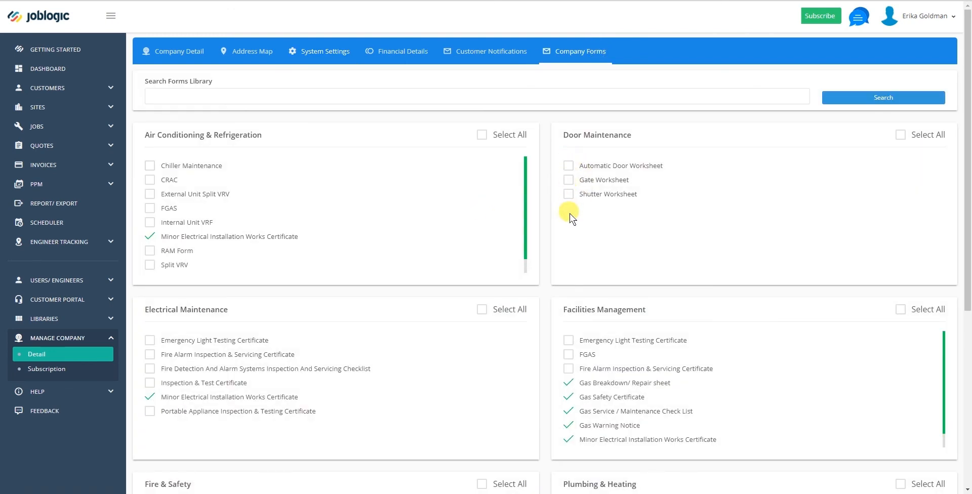
left_click(494, 50)
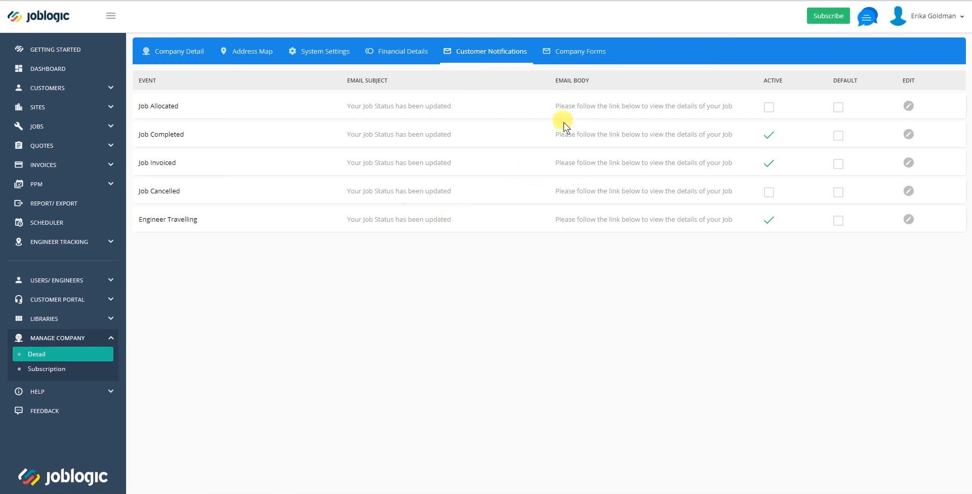
left_click(407, 48)
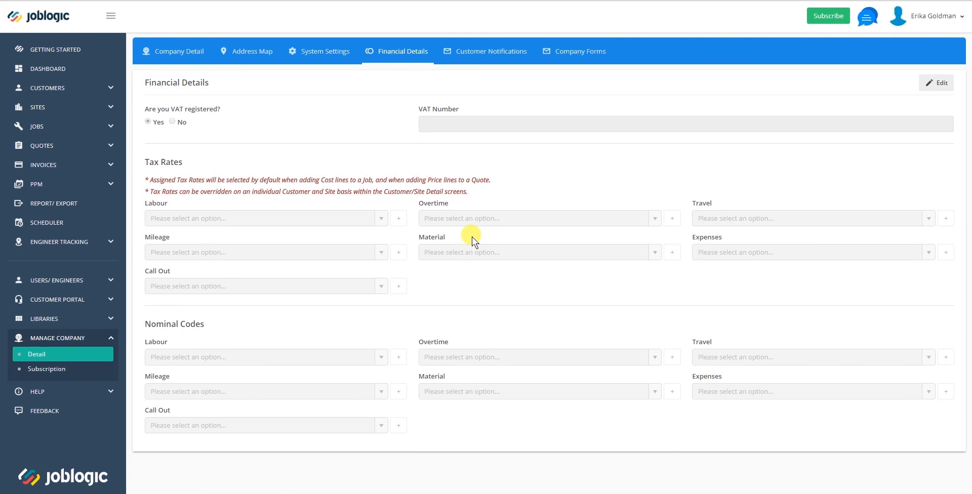
Step: Look through the options available for libraries, users and engineers, and help
left_click(61, 318)
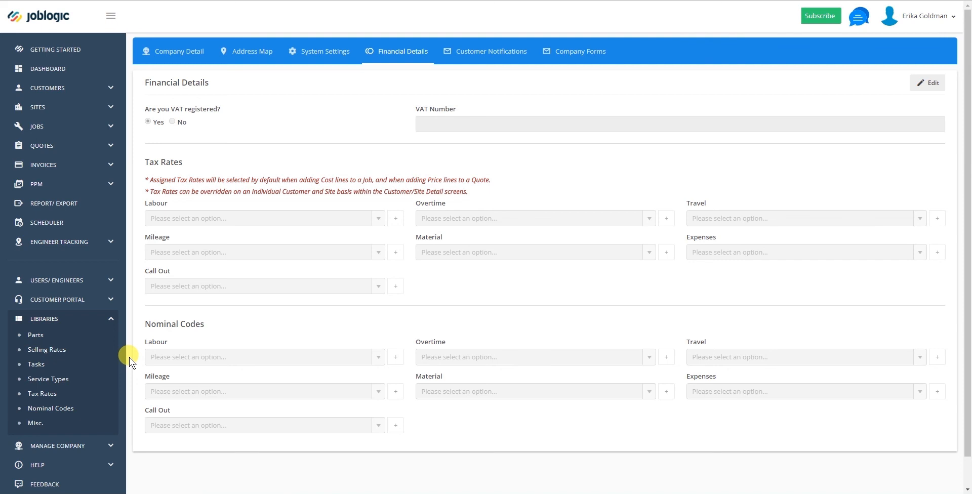
left_click(72, 280)
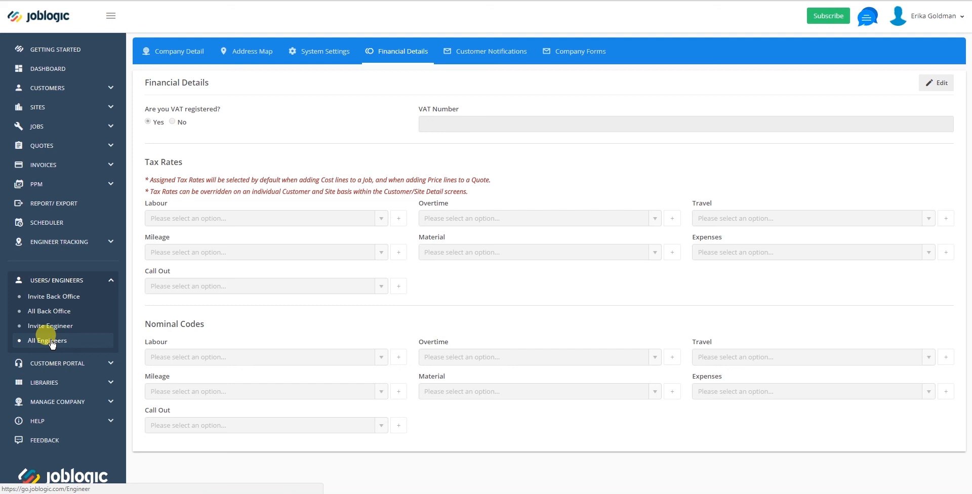
left_click(44, 420)
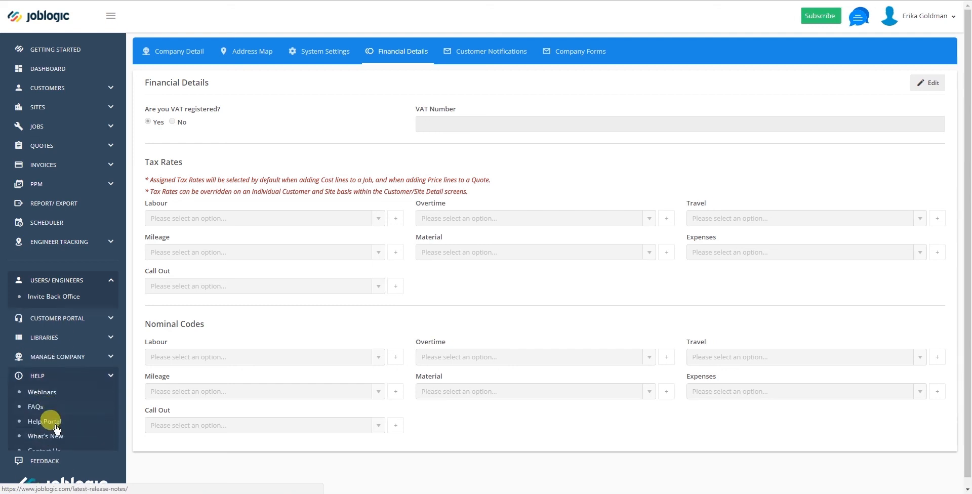